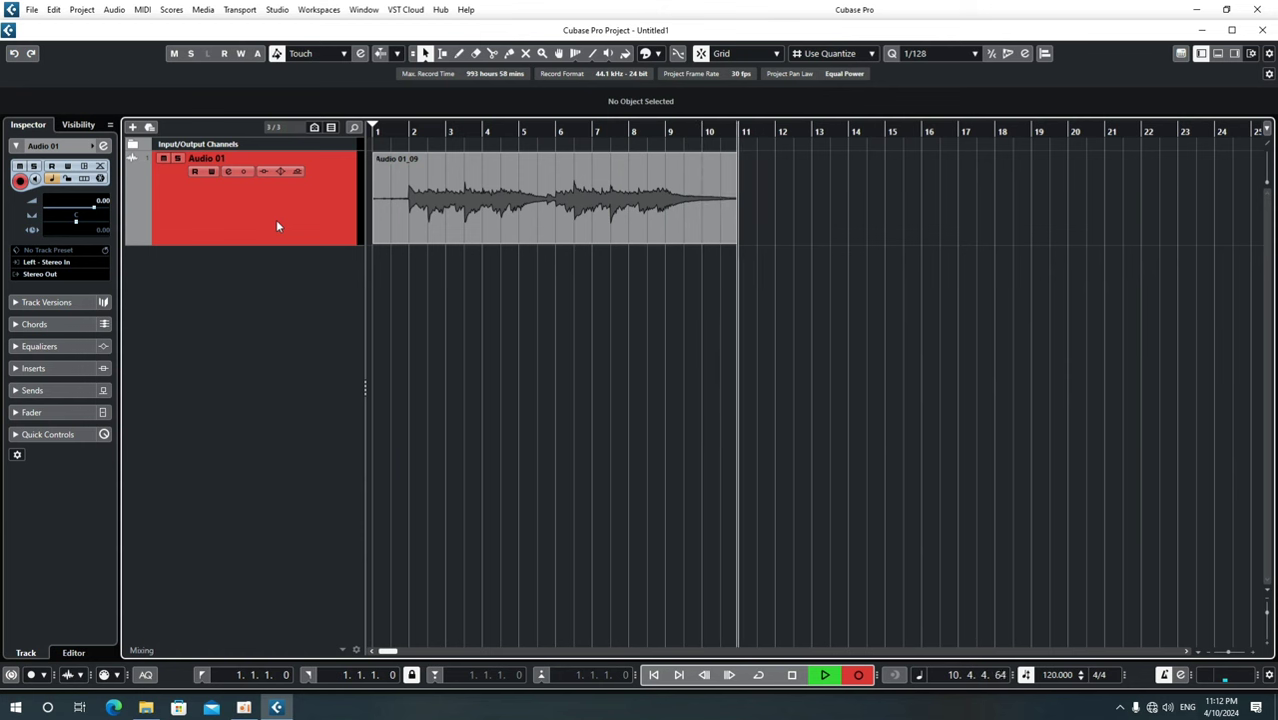
- Stop the recording on Audio 01 and play back the recorded clip
key("space")
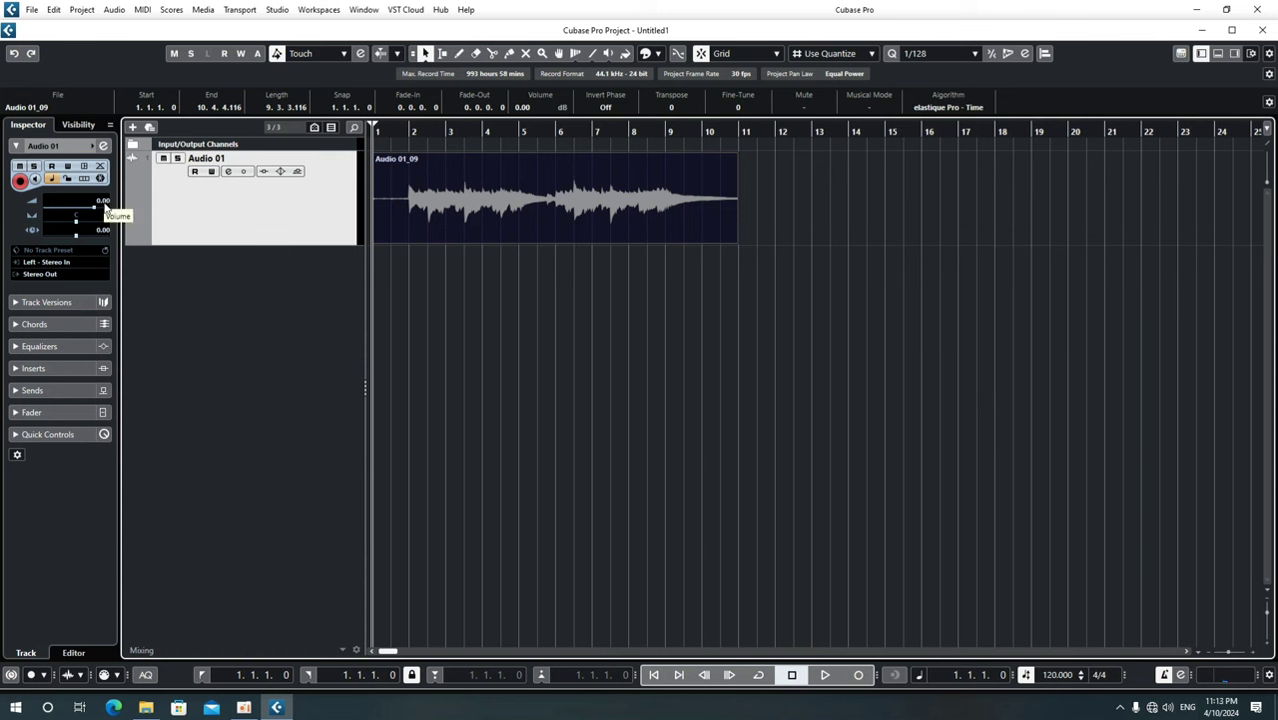
key("space")
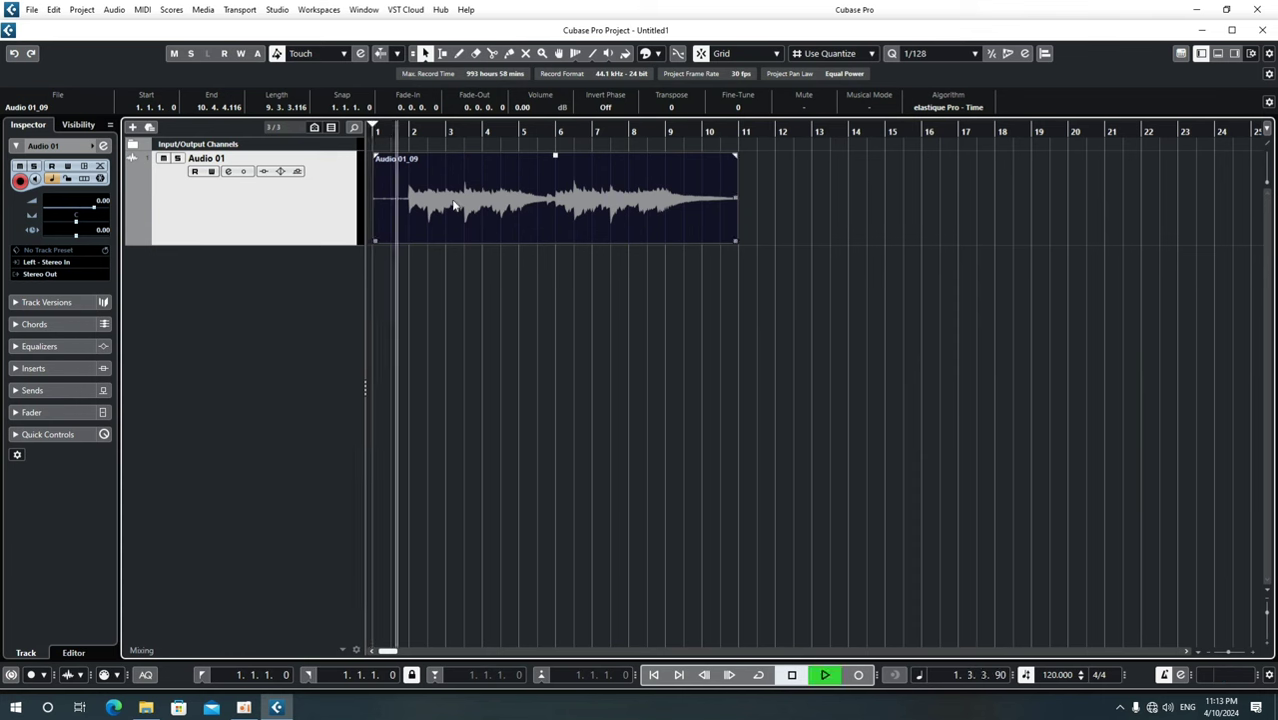
left_click(416, 176)
key("space")
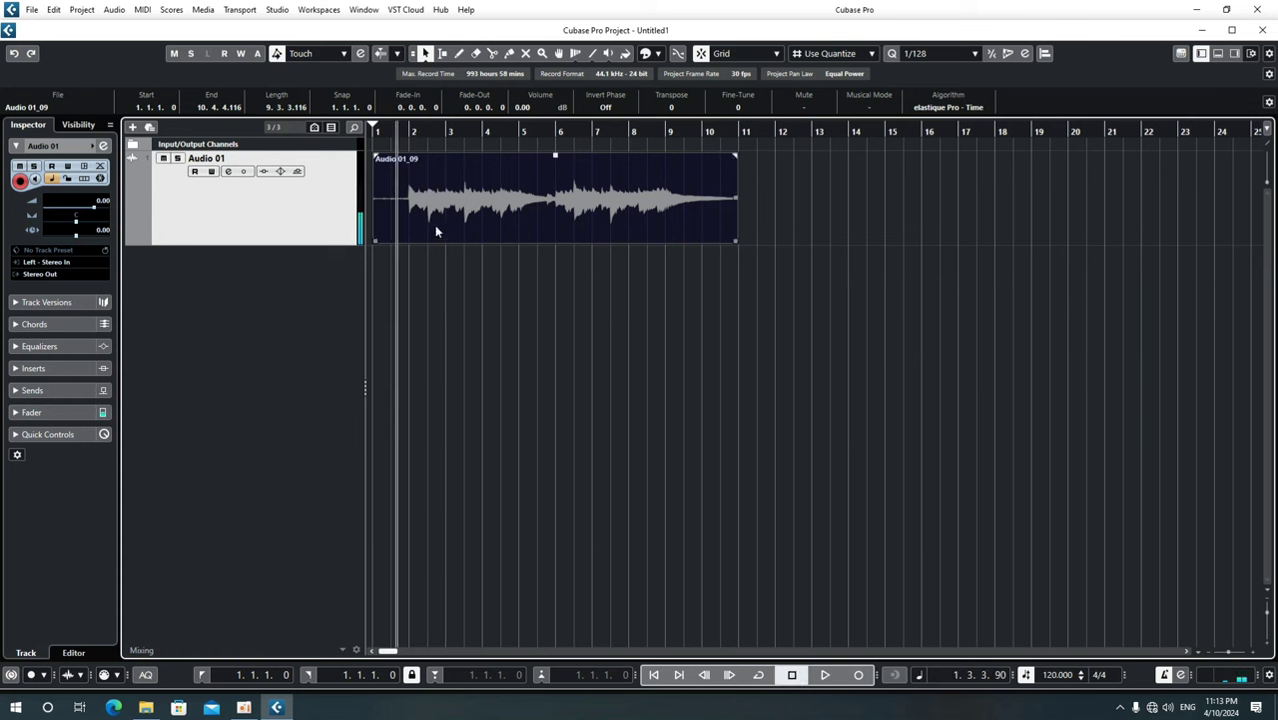
key("space")
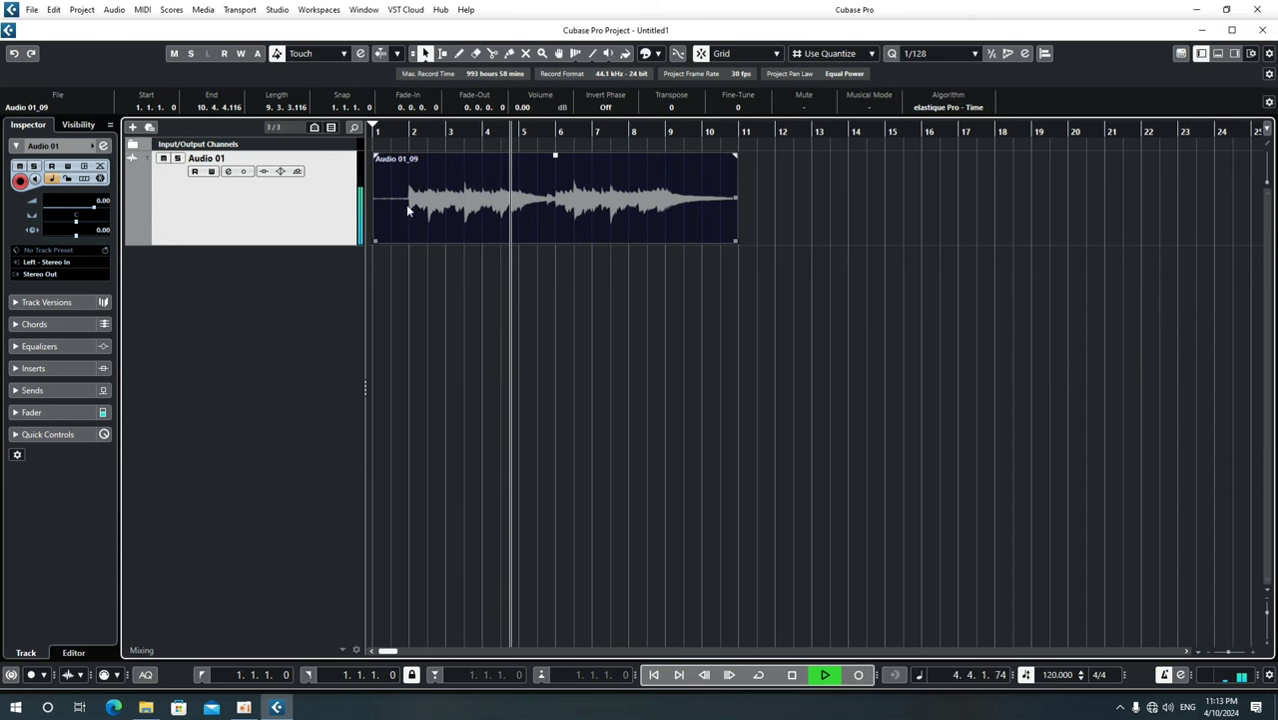
key("space")
- Open the Audio 01 channel settings and enable EQ band 1 as a High Pass I filter at 183.1 Hz
left_click(228, 171)
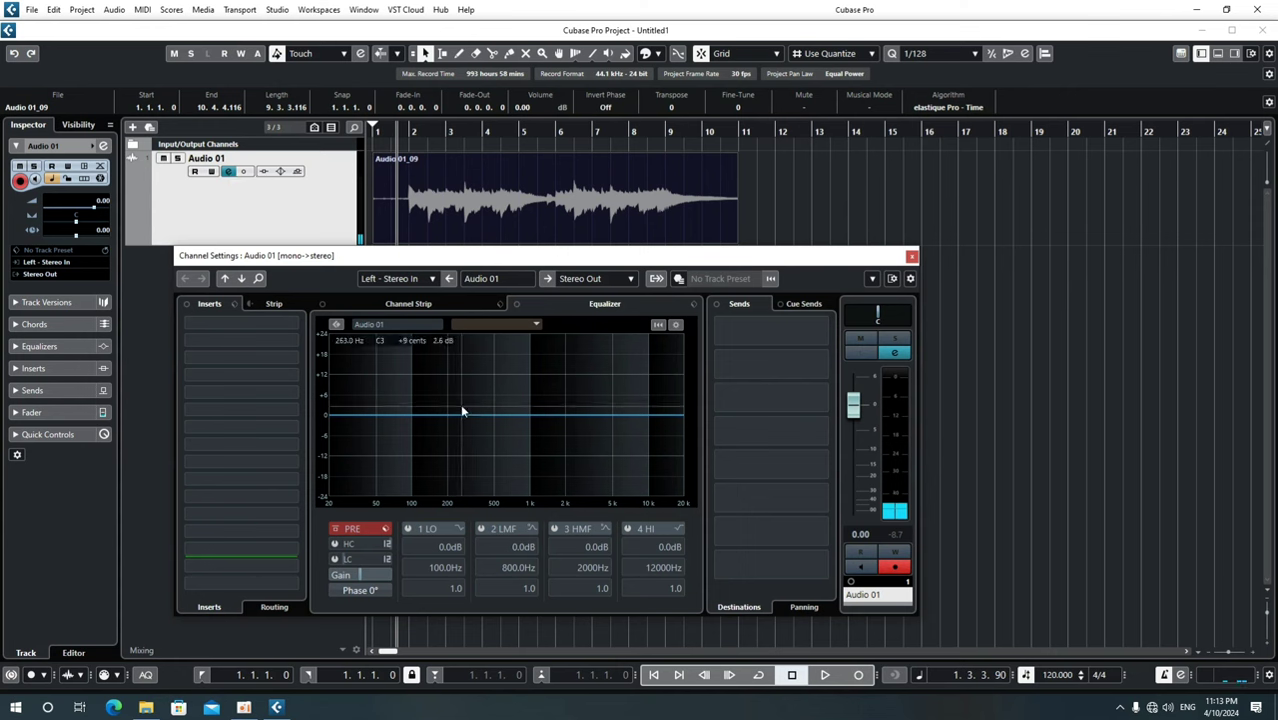
left_click(408, 529)
left_click(459, 529)
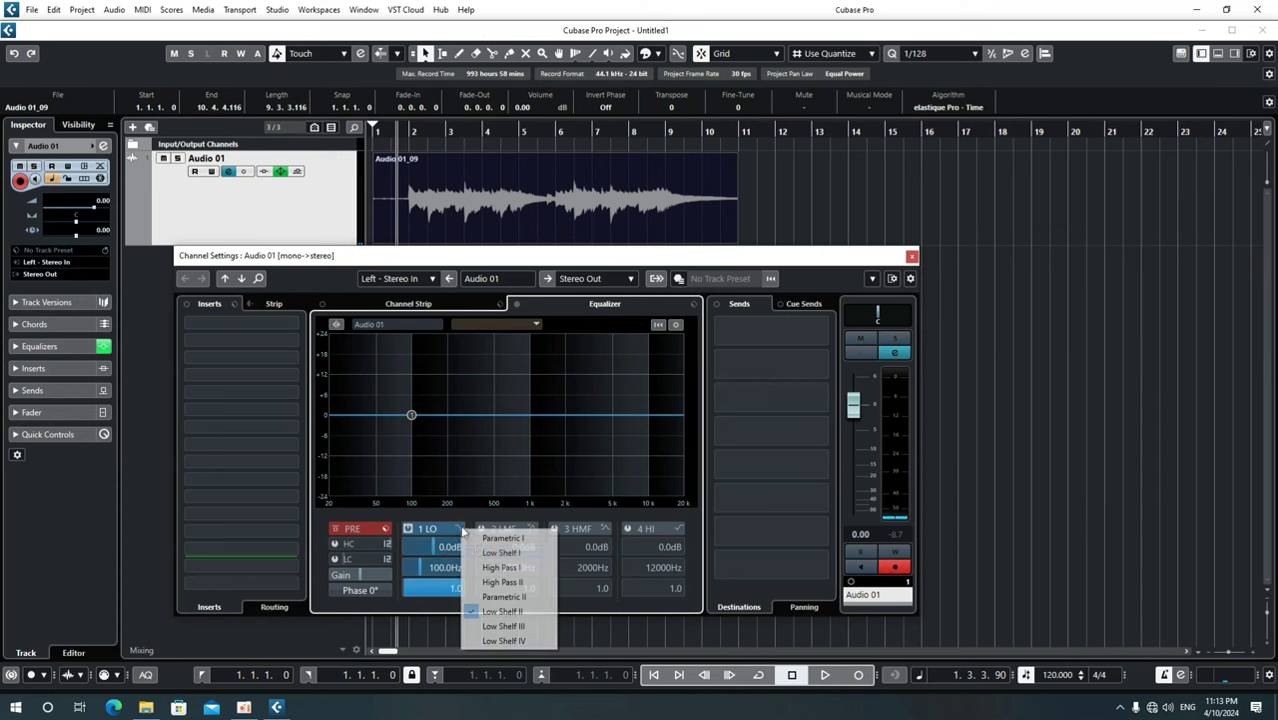
left_click(490, 567)
left_click_drag(437, 569, 455, 570)
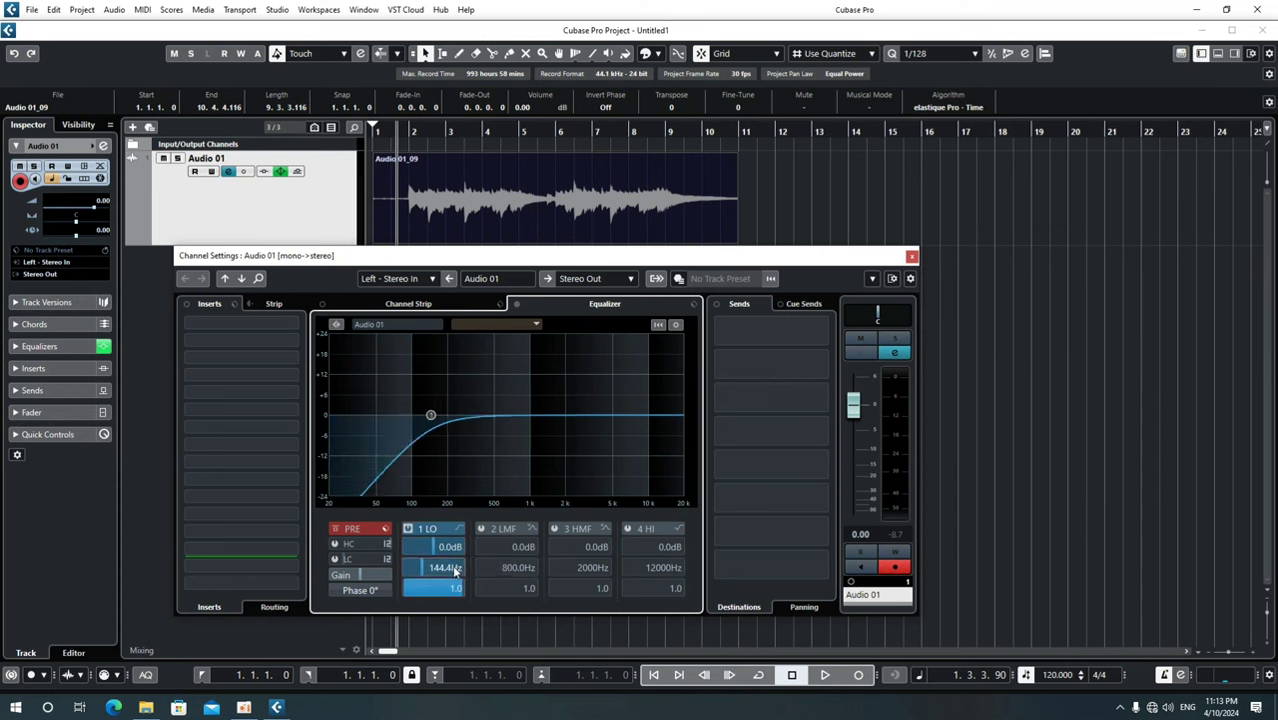
scroll(455, 569, "up", 5)
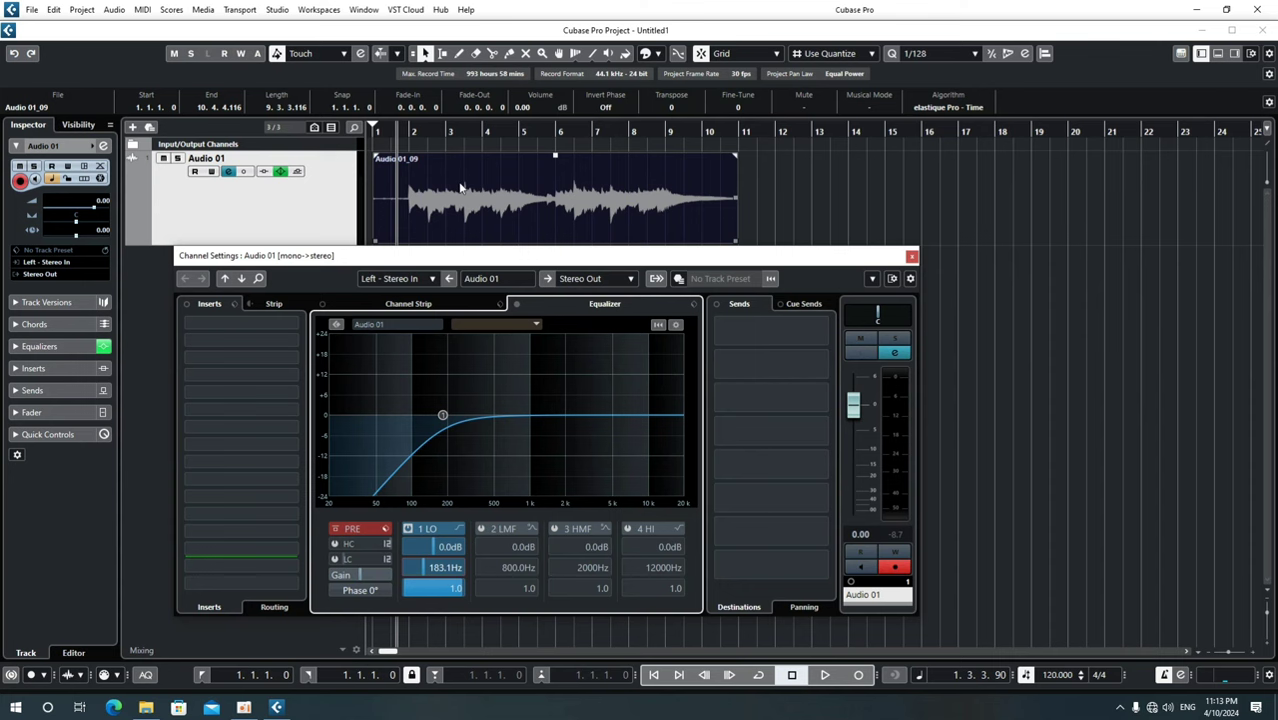
- Lower the EQ band 1 frequency to 144.4 Hz while auditioning the clip
key("space")
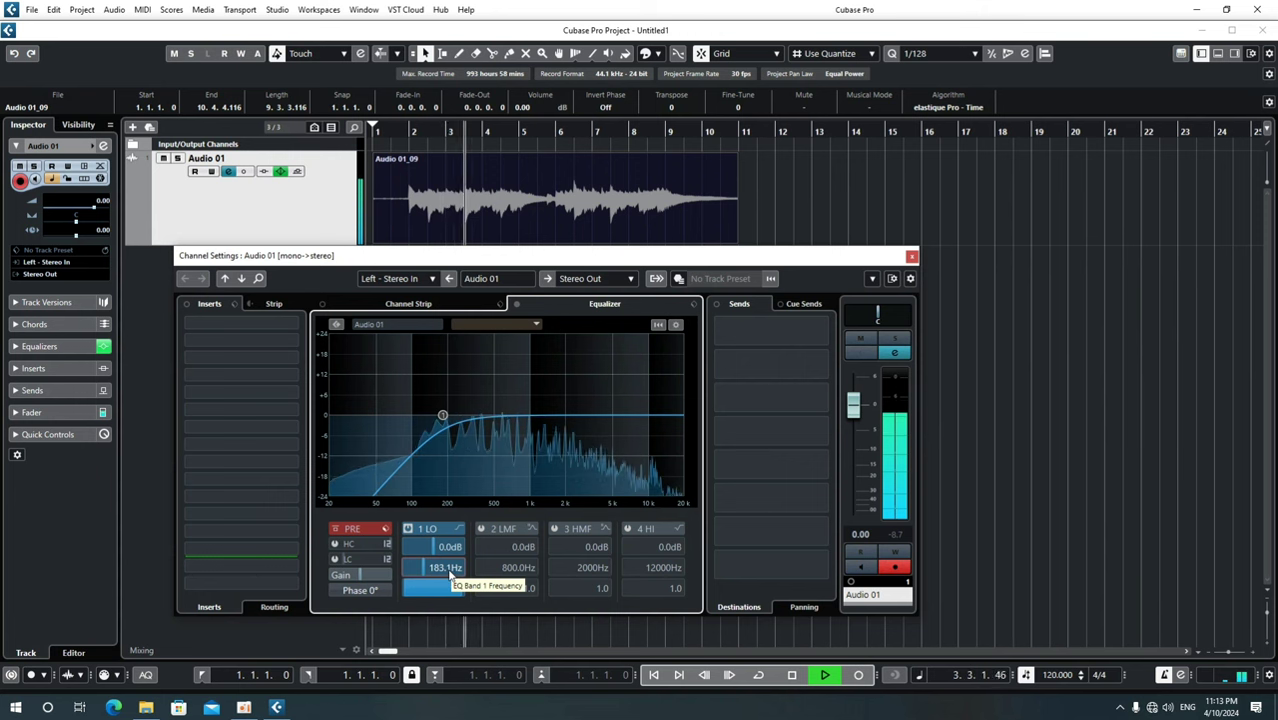
scroll(447, 568, "down", 5)
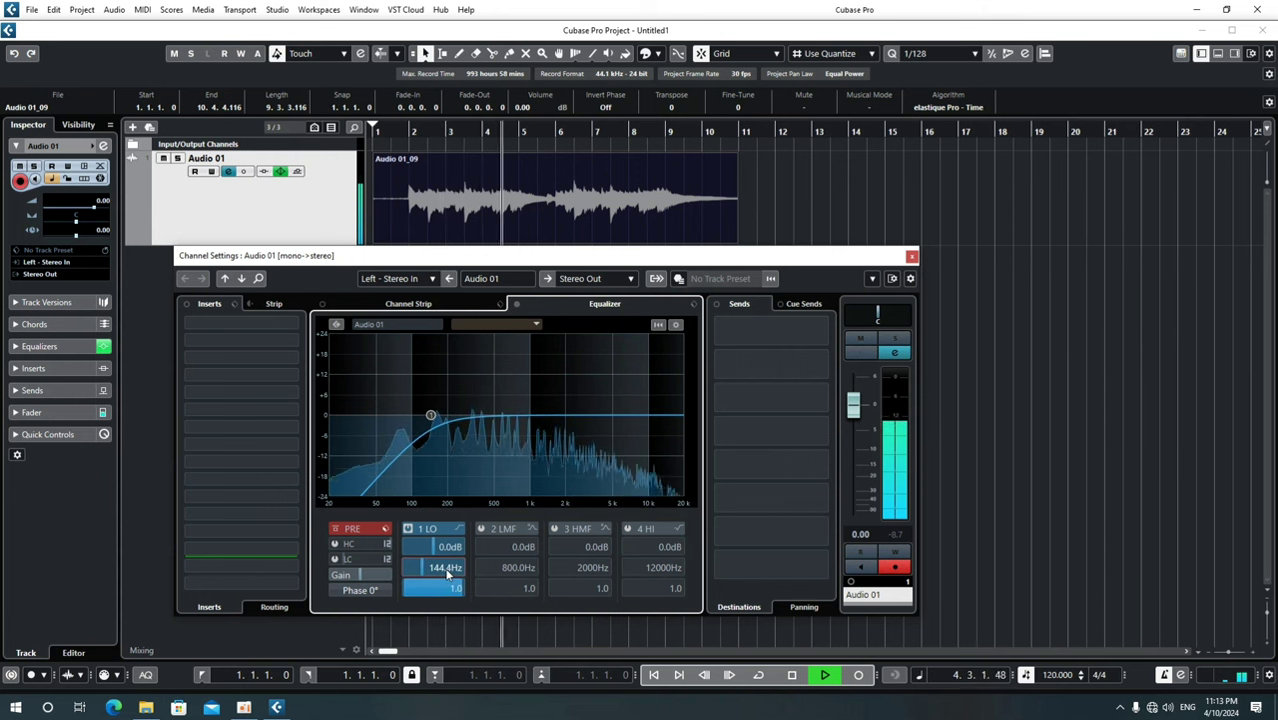
key("space")
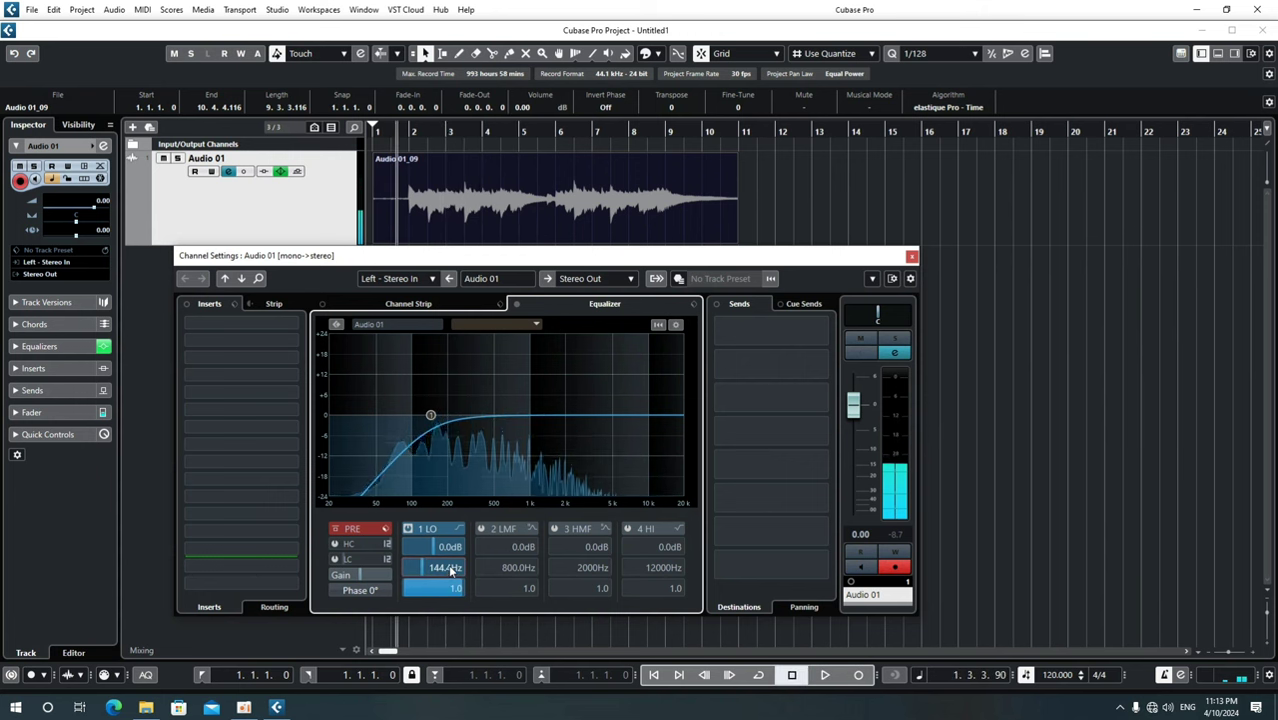
key("space")
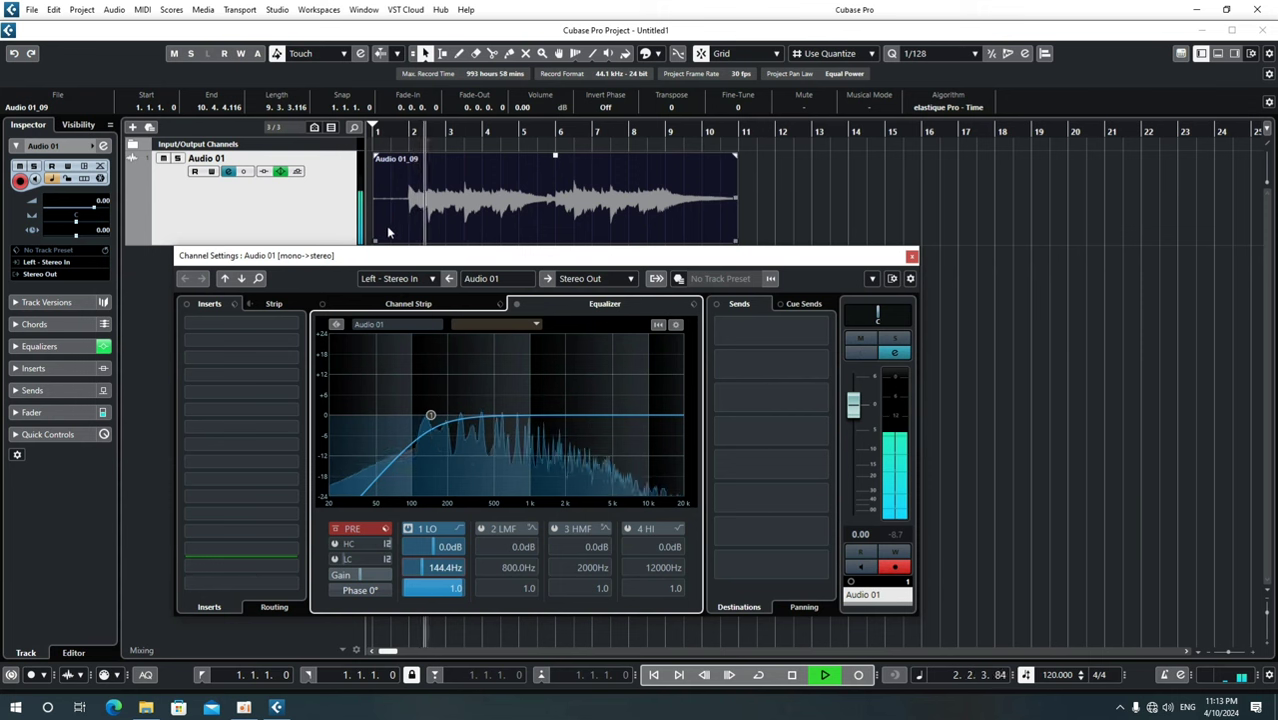
key("space")
- Trim the clip's silent start to 1.4.2.45, add a 0.0.1.54 fade-in and audition it
left_click_drag(374, 240, 404, 240)
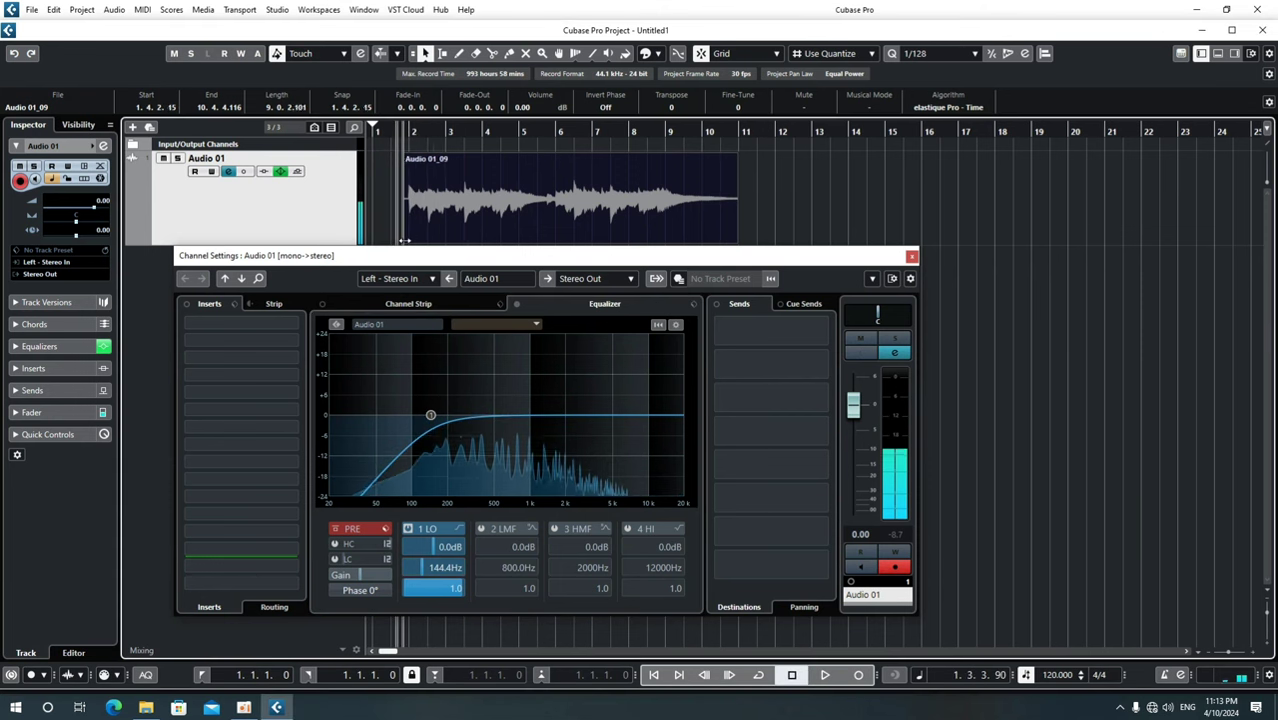
left_click_drag(405, 176, 410, 176)
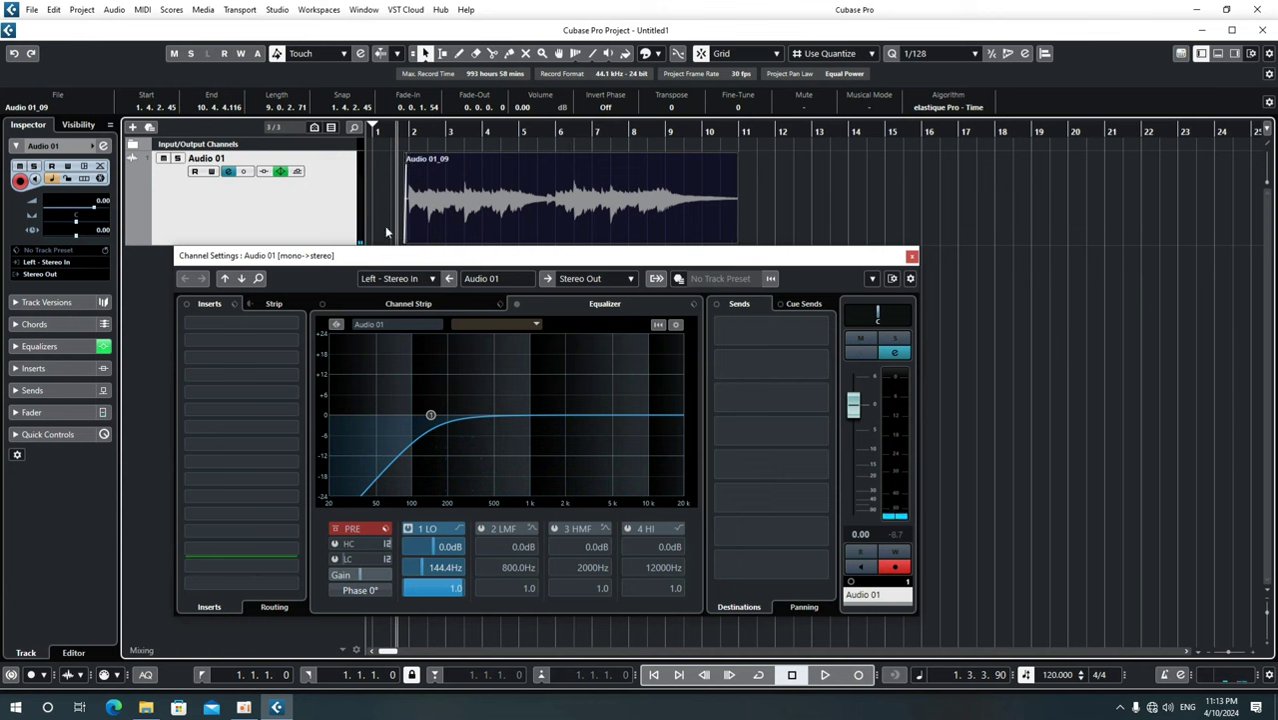
key("space")
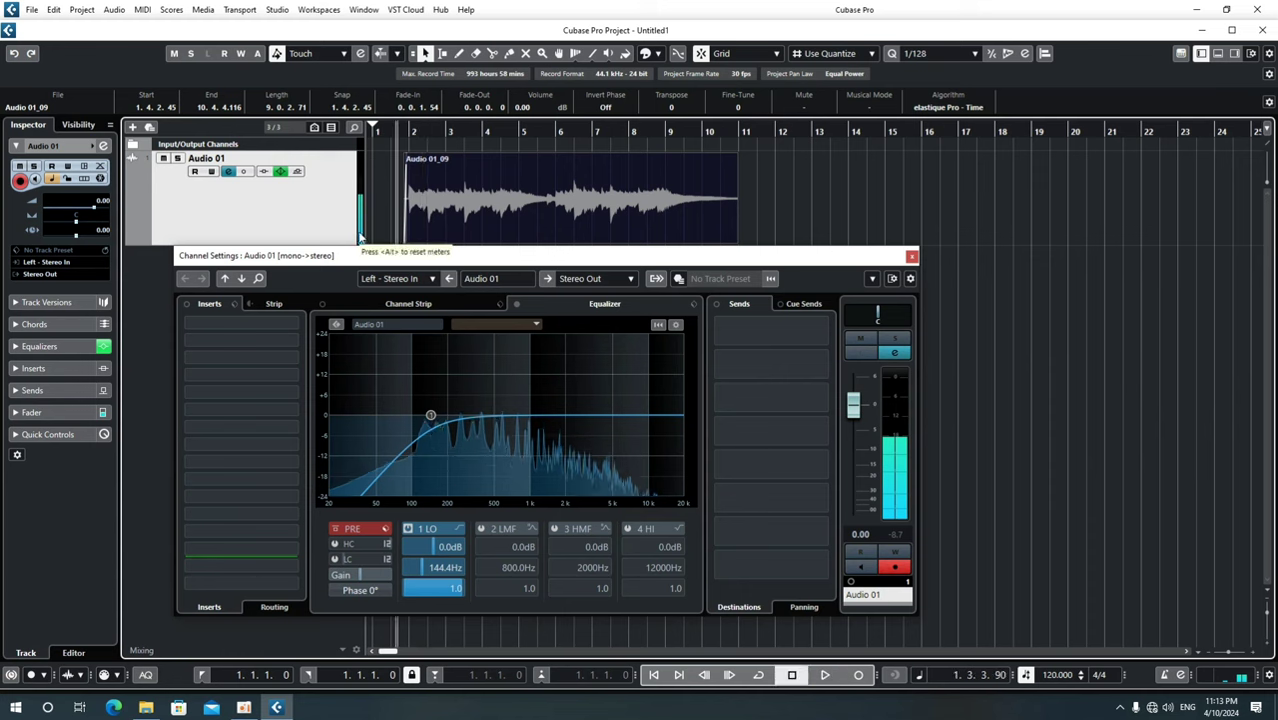
- Lengthen the clip's fade-in to 0.0.2.42 and audition the start of the clip
key("h")
key("h")
key("h")
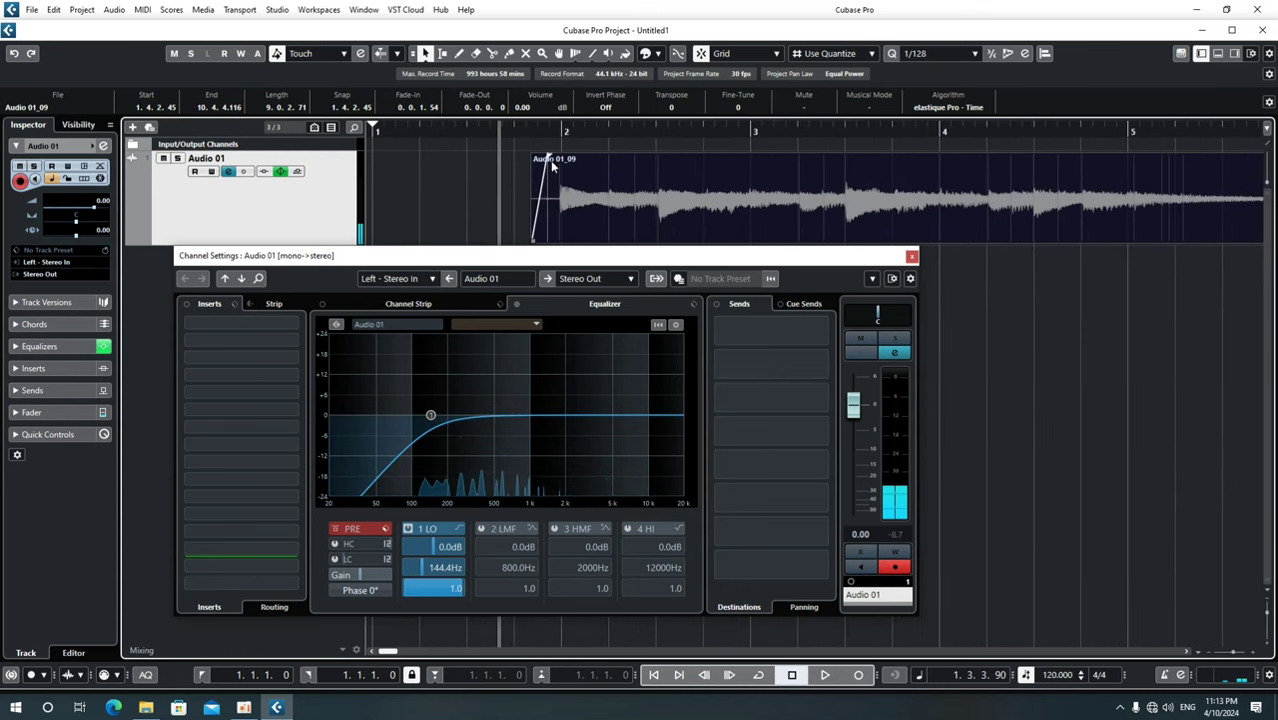
left_click_drag(547, 156, 553, 157)
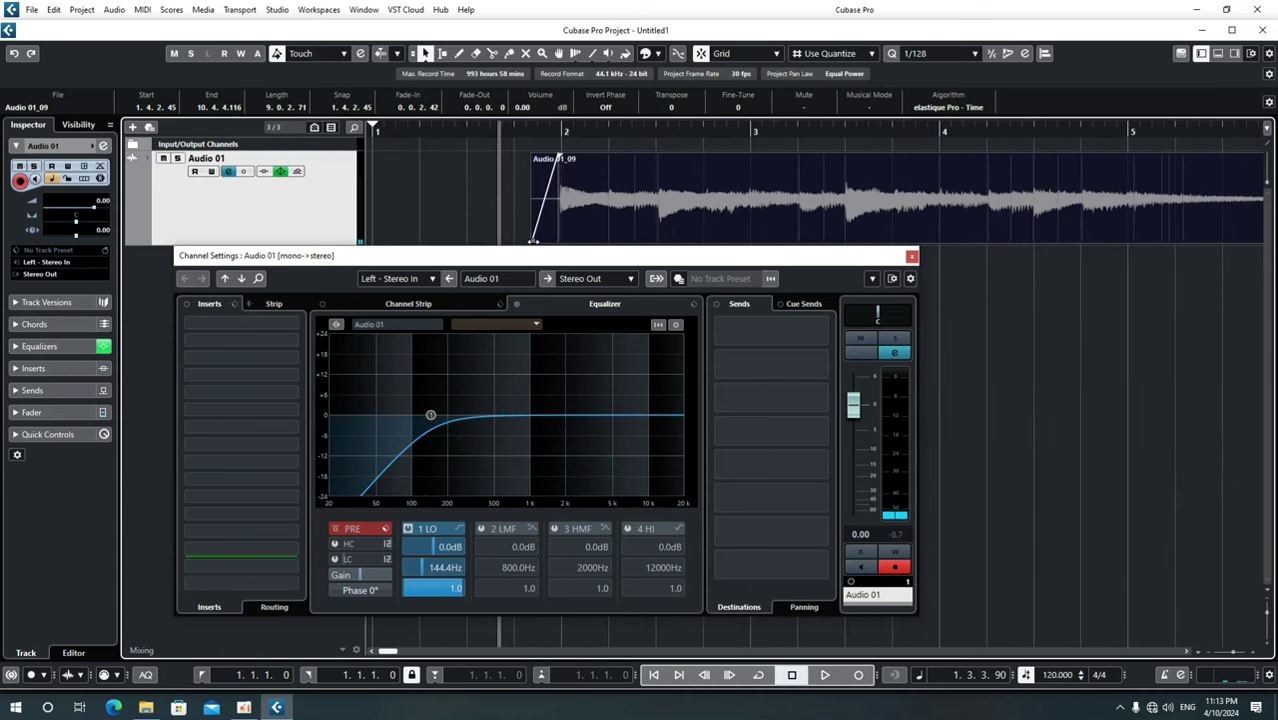
key("space")
key("space")
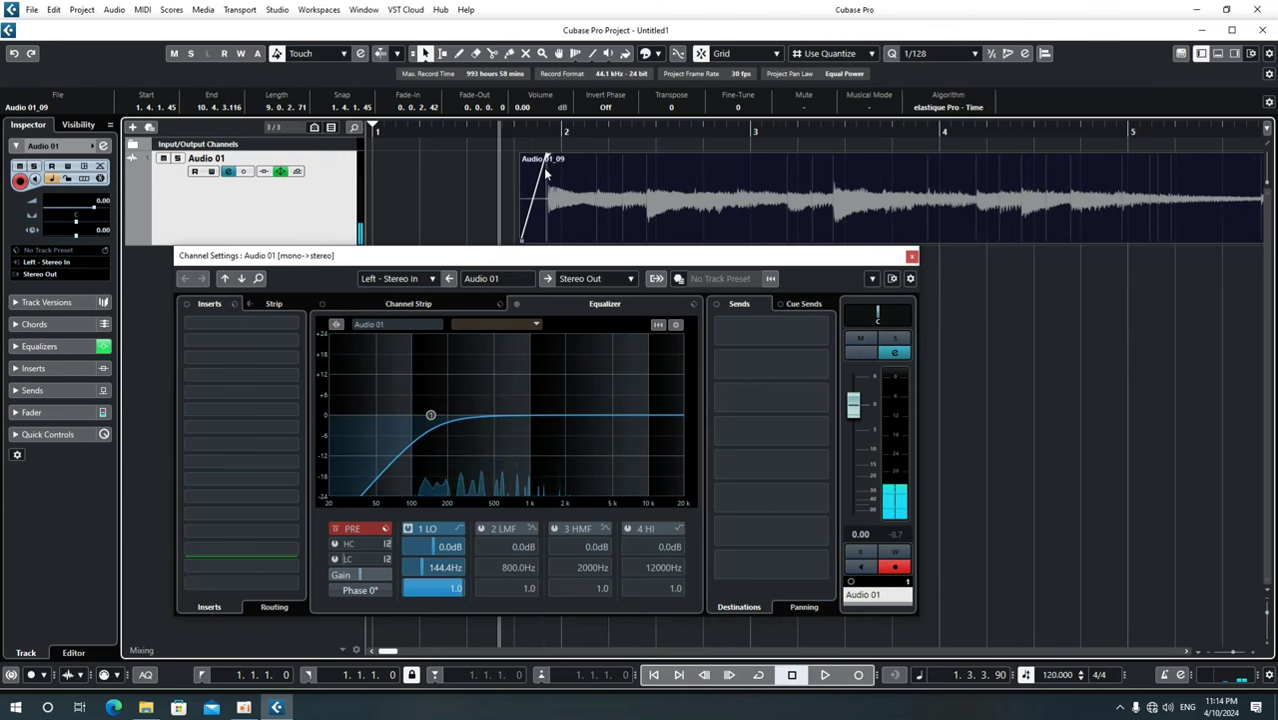
- Trim the clip's start closer to the first note at 1.4.4.0, set its fade-in to 0.0.1.20 and audition it
mouse_move(531, 240)
left_mouse_down()
mouse_move(551, 220)
mouse_move(552, 241)
left_mouse_up()
left_click_drag(575, 153, 562, 158)
key("space")
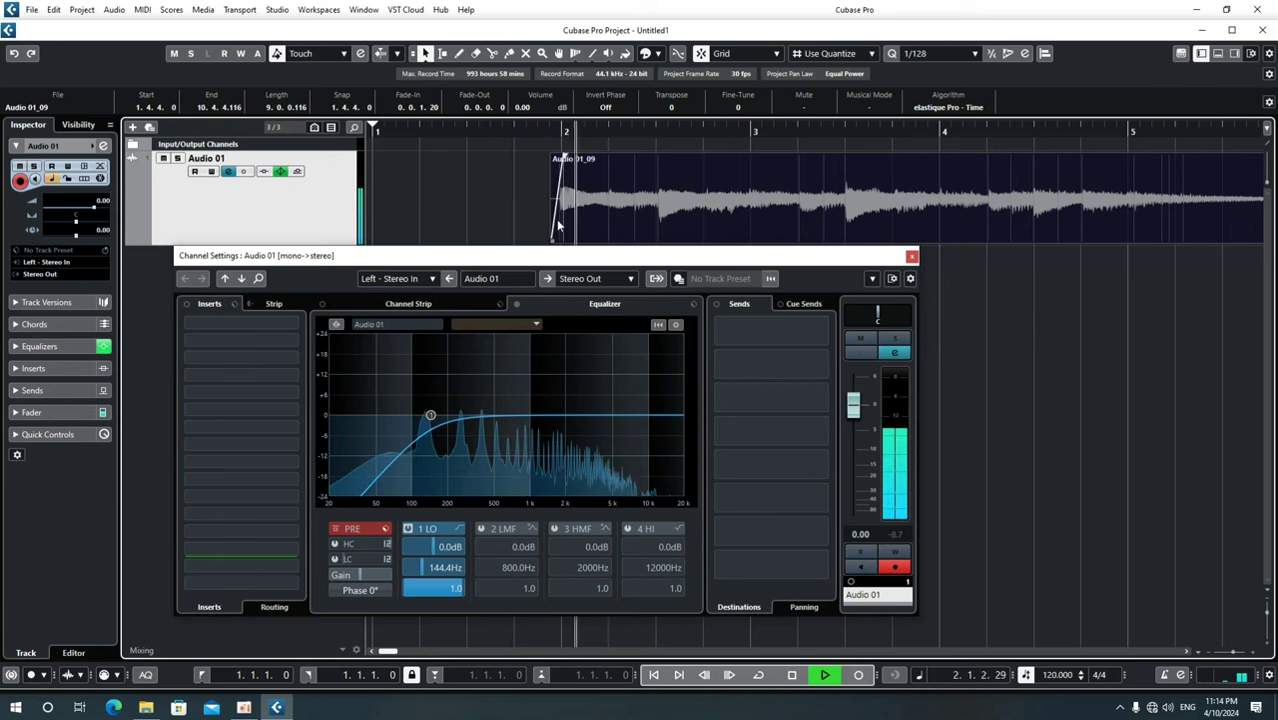
key("space")
- Load the OrilRiver reverb into the first insert slot of Audio 01, moving the floating windows clear of the clip
left_click_drag(780, 262, 925, 267)
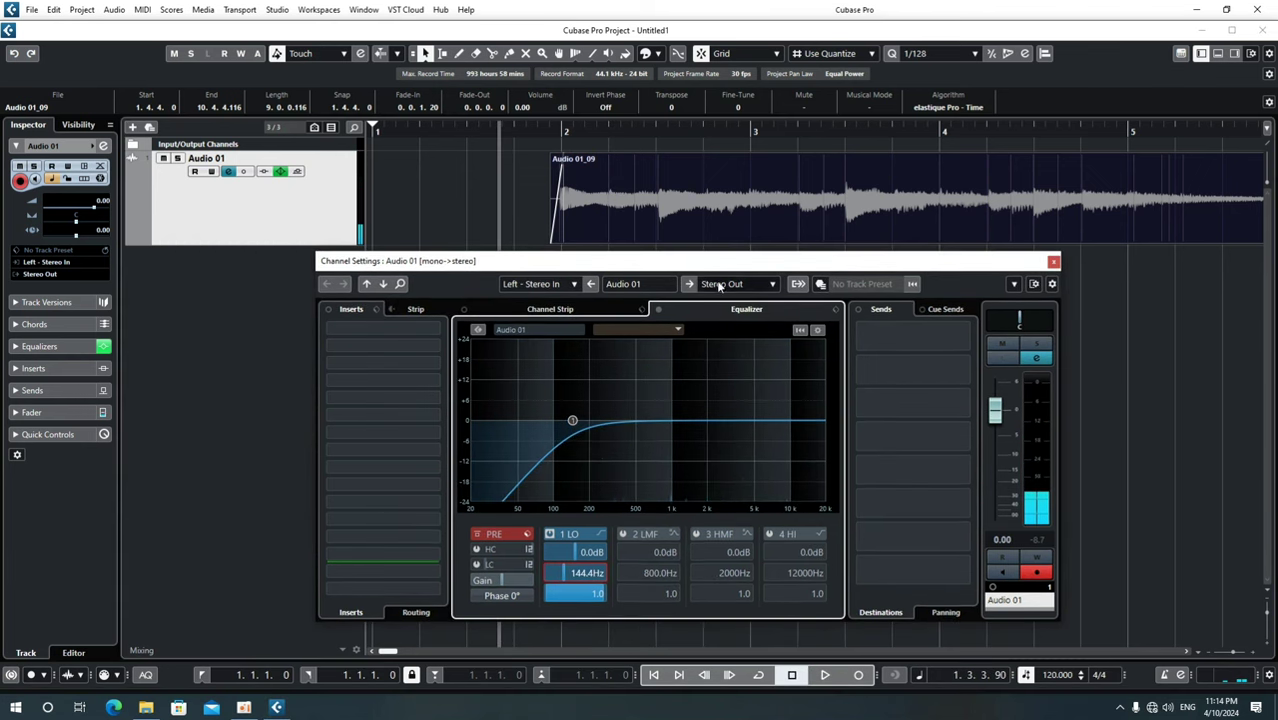
left_click(435, 331)
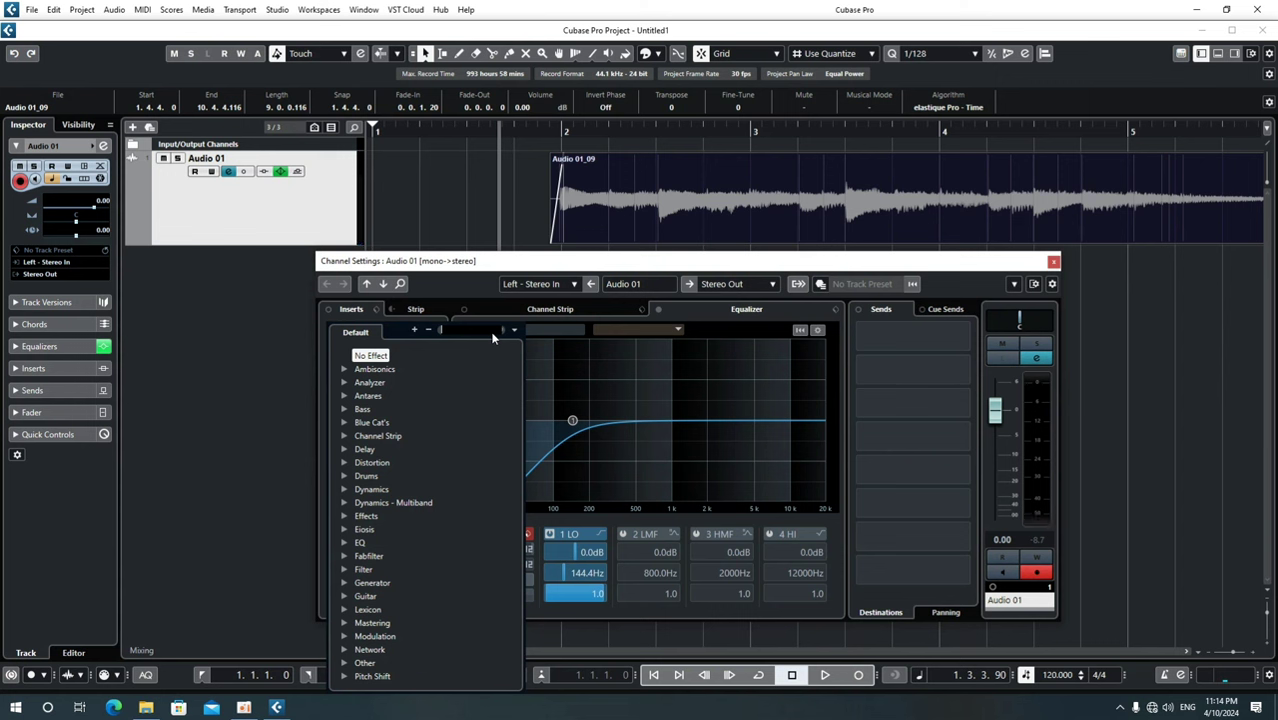
type("ori")
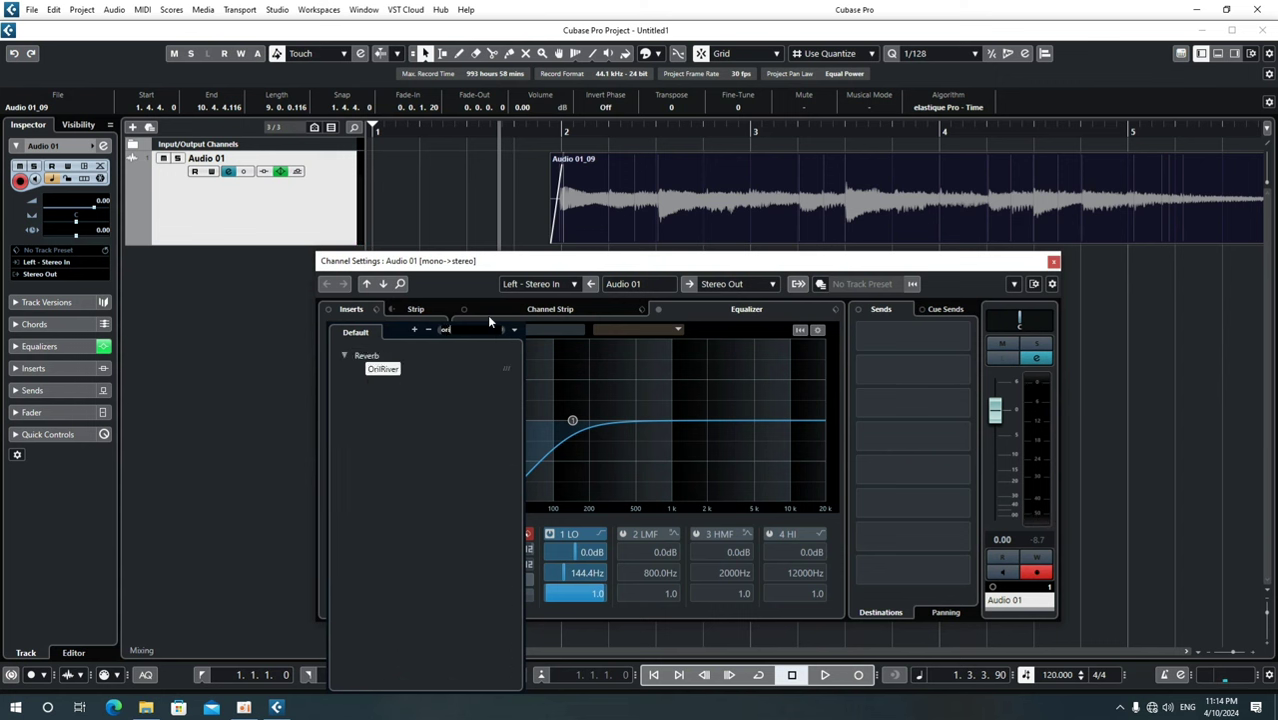
left_click(385, 369)
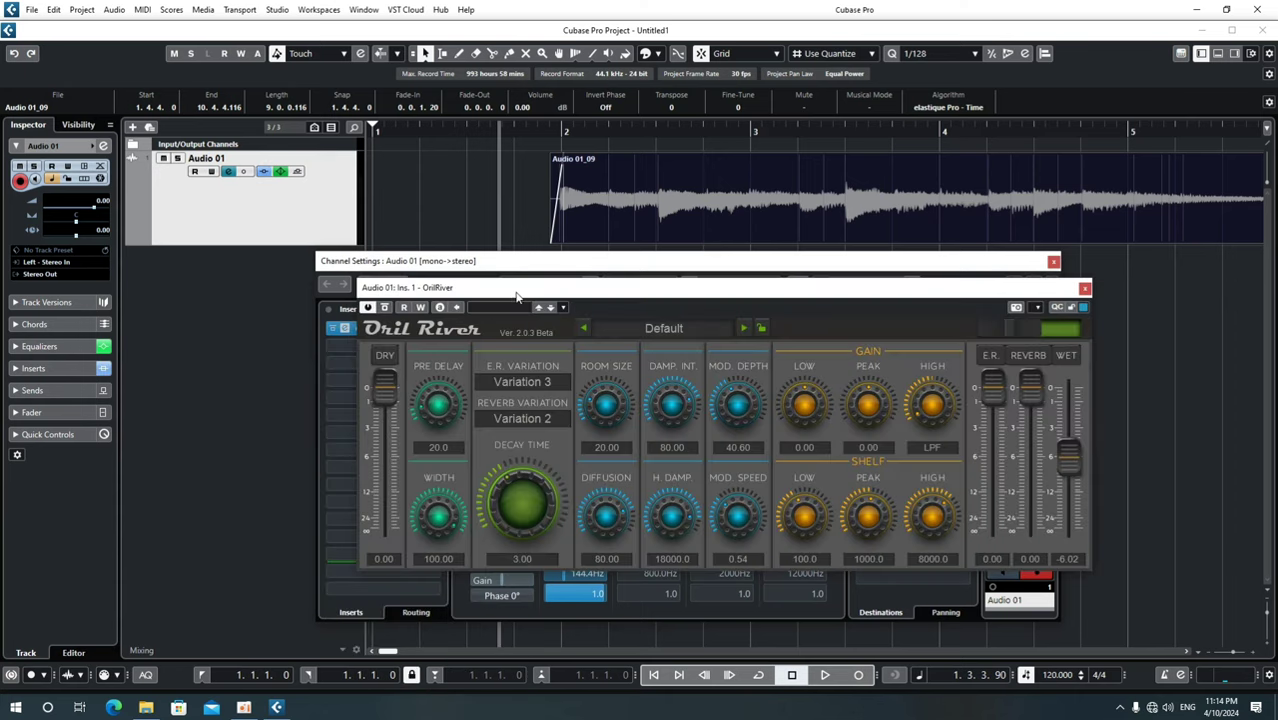
left_click_drag(510, 295, 449, 340)
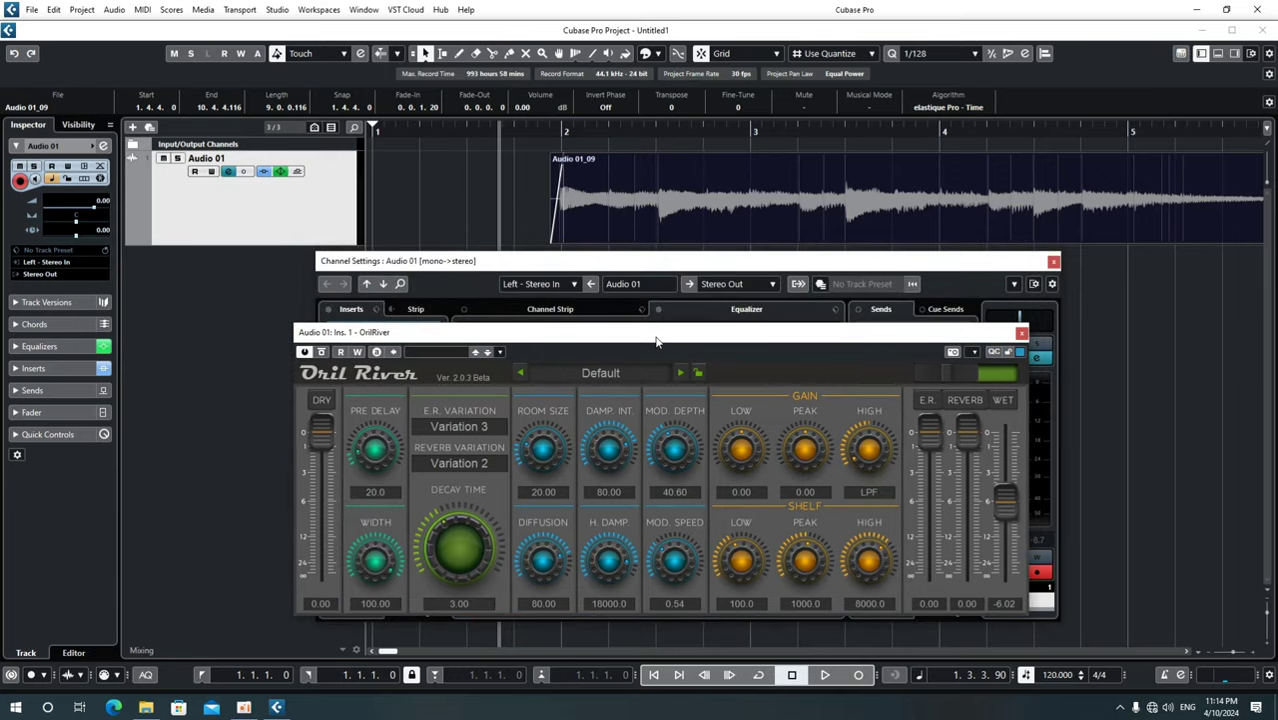
- Select the Default preset in OrilRiver and listen to the clip through the reverb
left_click(650, 370)
left_click(646, 370)
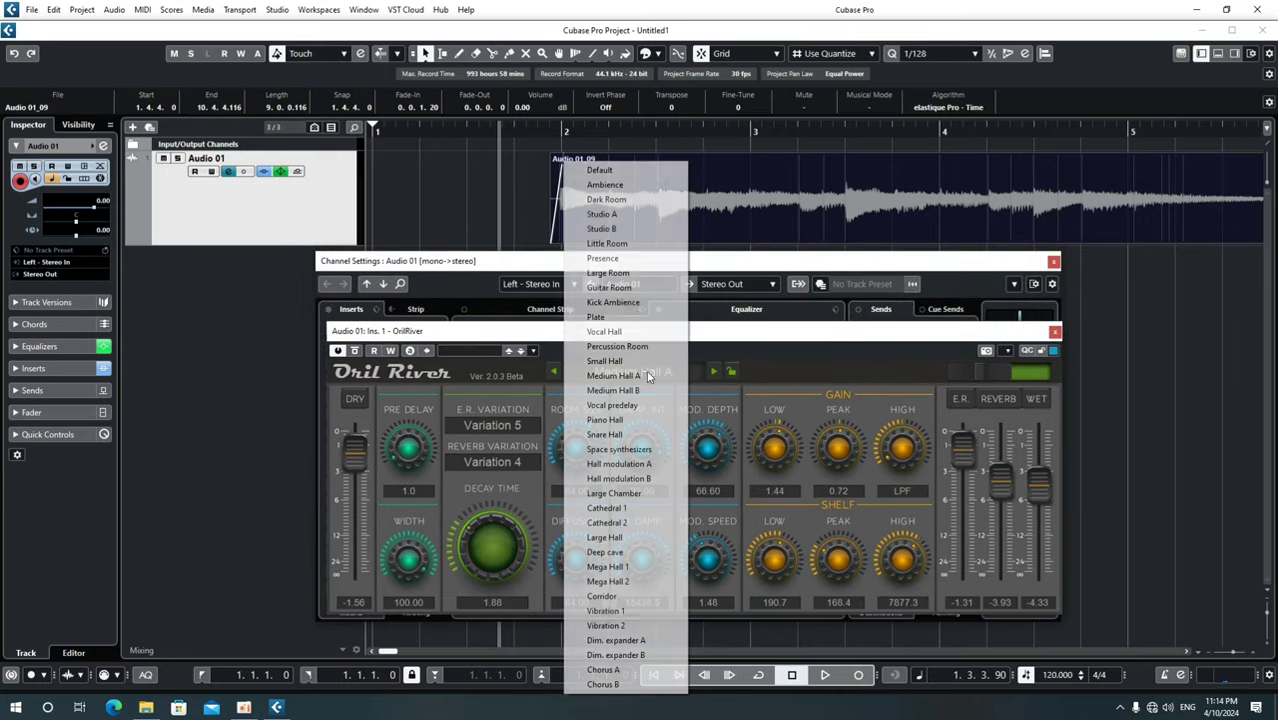
left_click(613, 172)
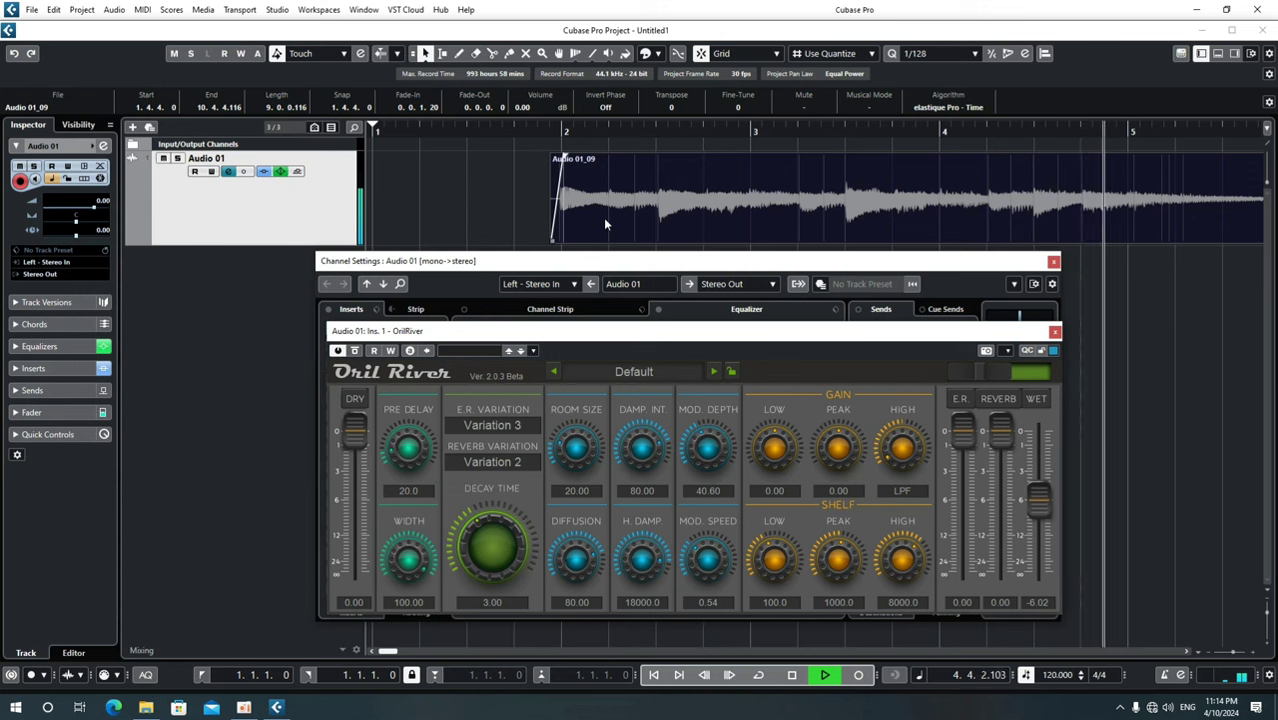
key("space")
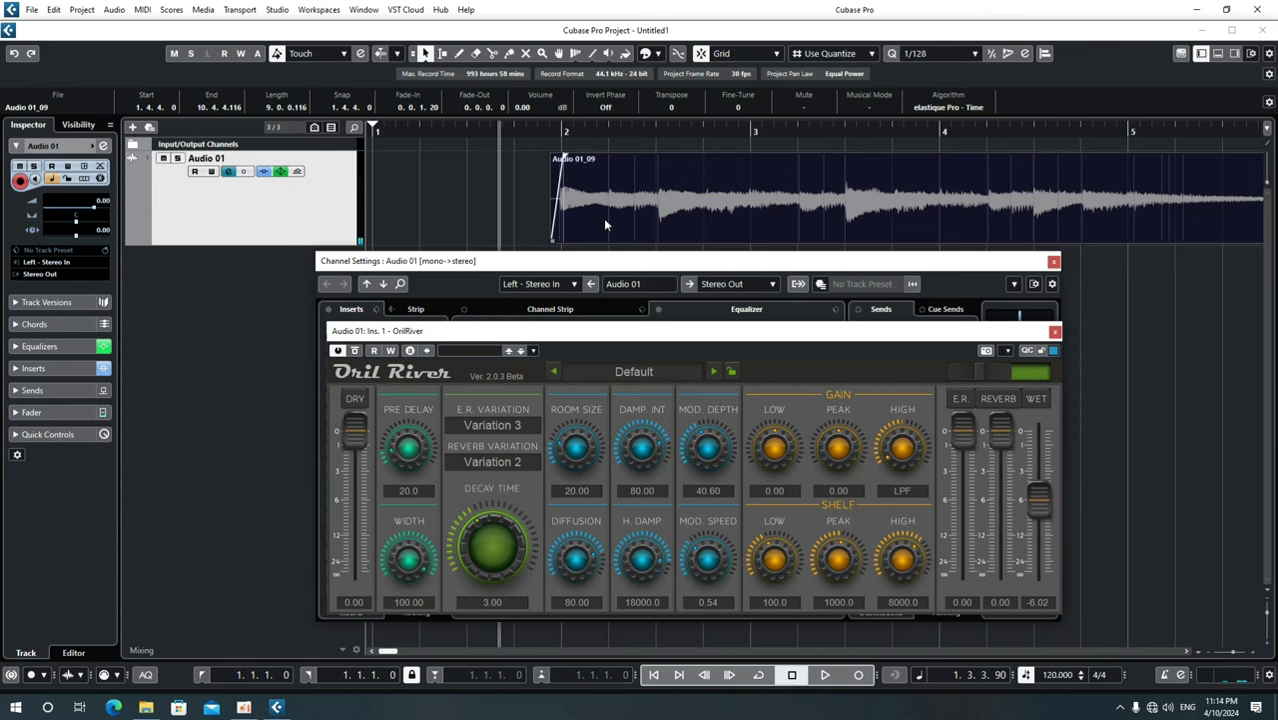
- Load the Space synthesizers preset in OrilRiver and play back the clip with it
left_click(620, 371)
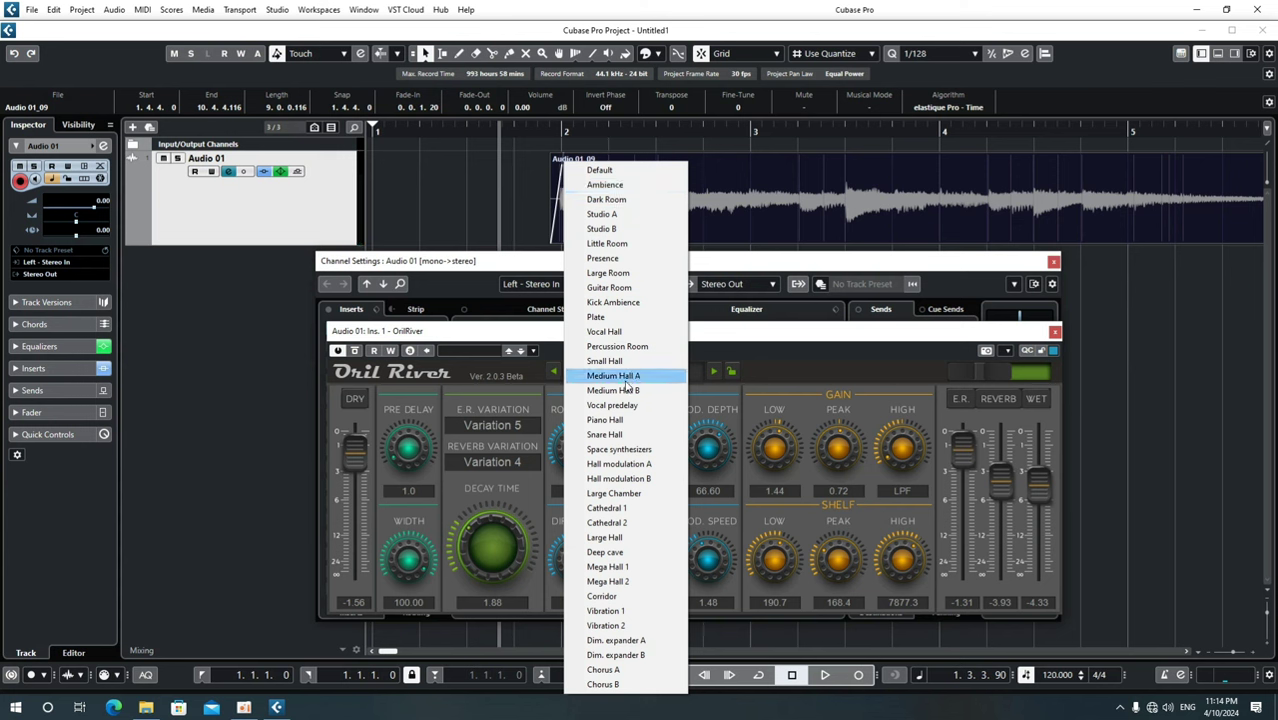
left_click(637, 451)
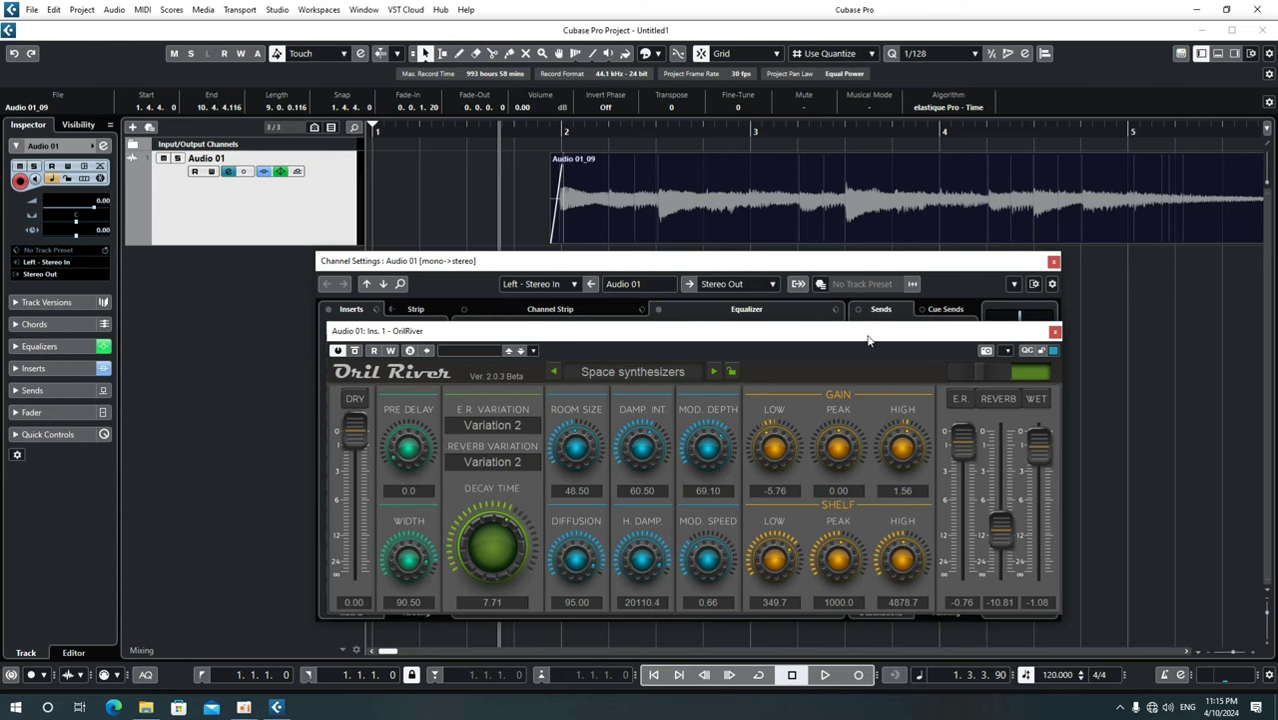
left_click_drag(868, 340, 864, 369)
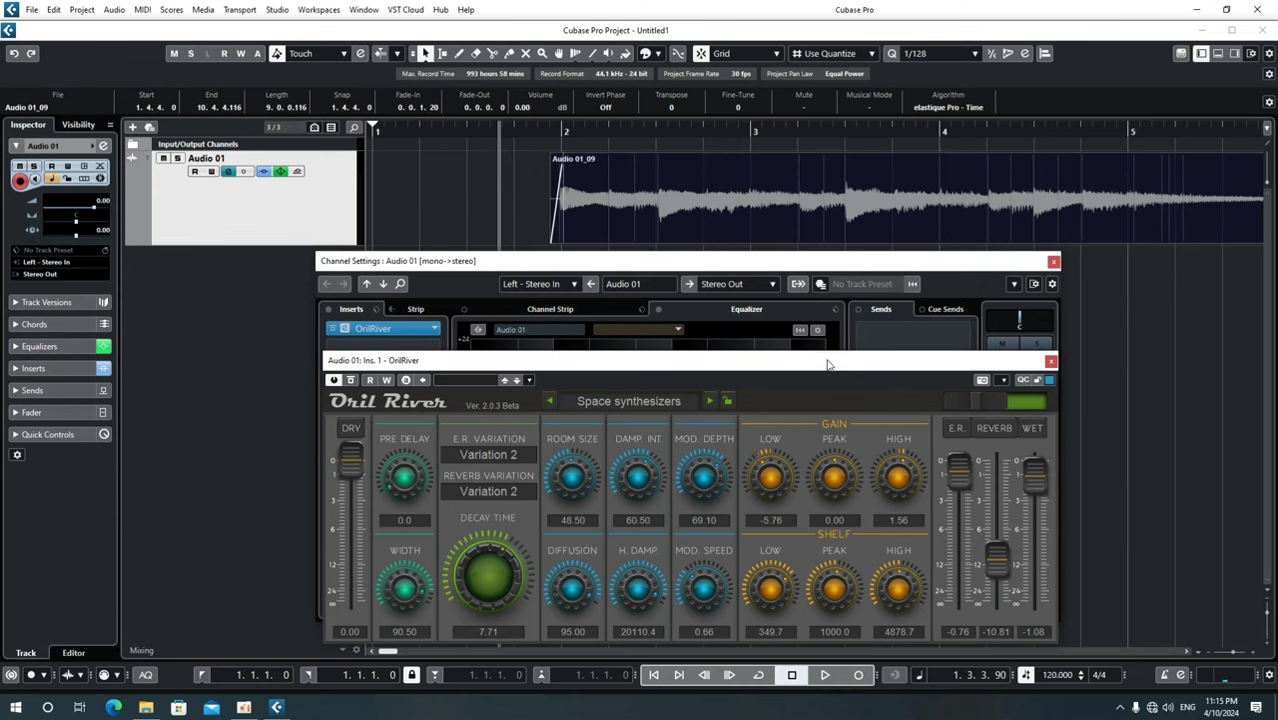
left_click_drag(831, 366, 829, 329)
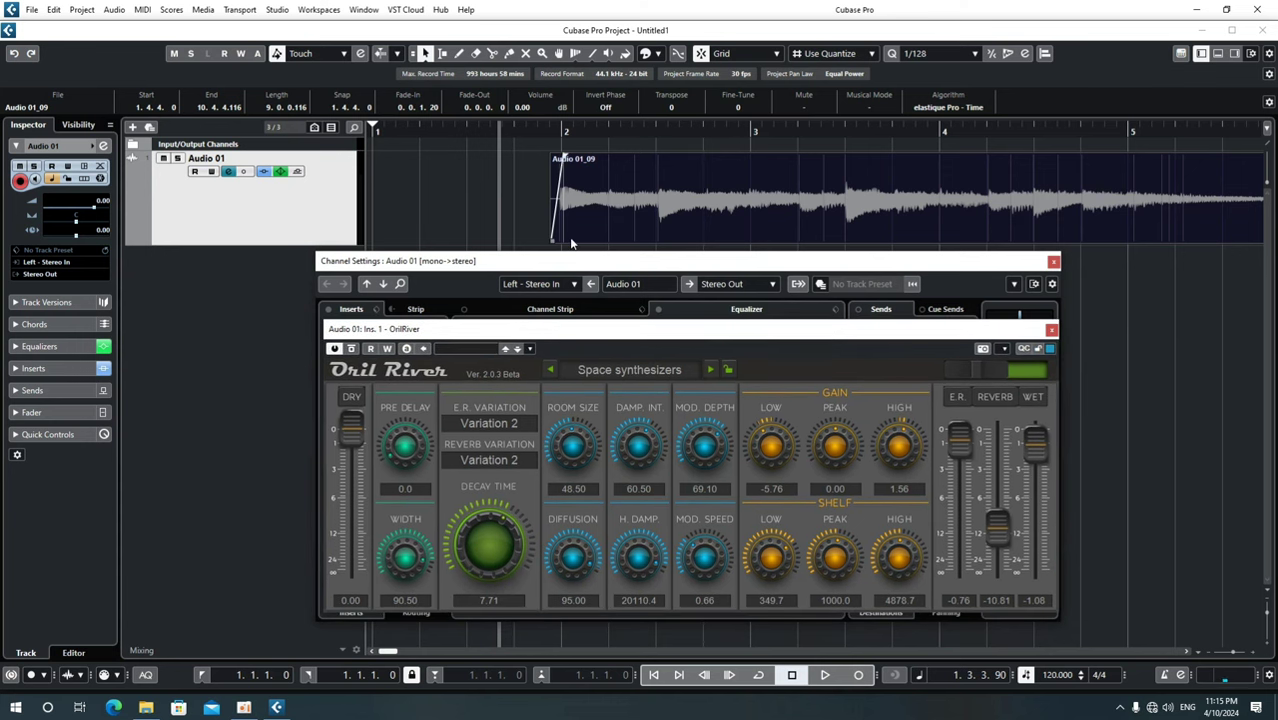
key("space")
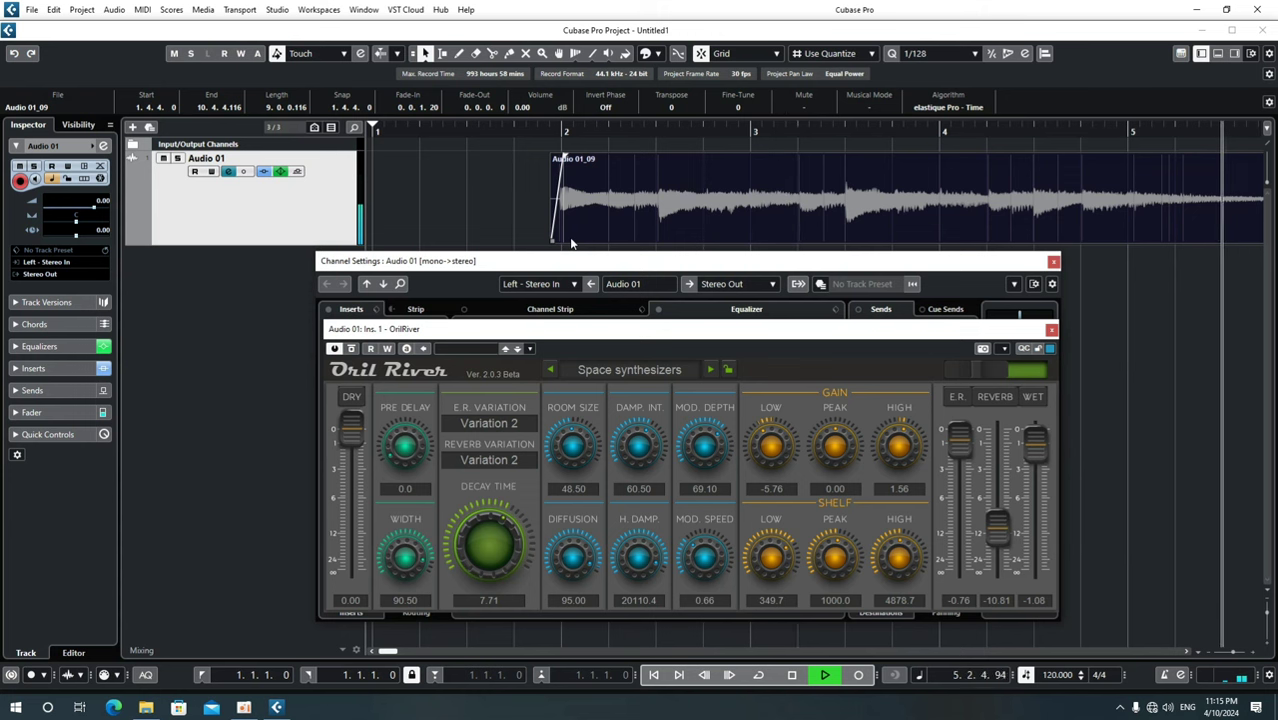
key("space")
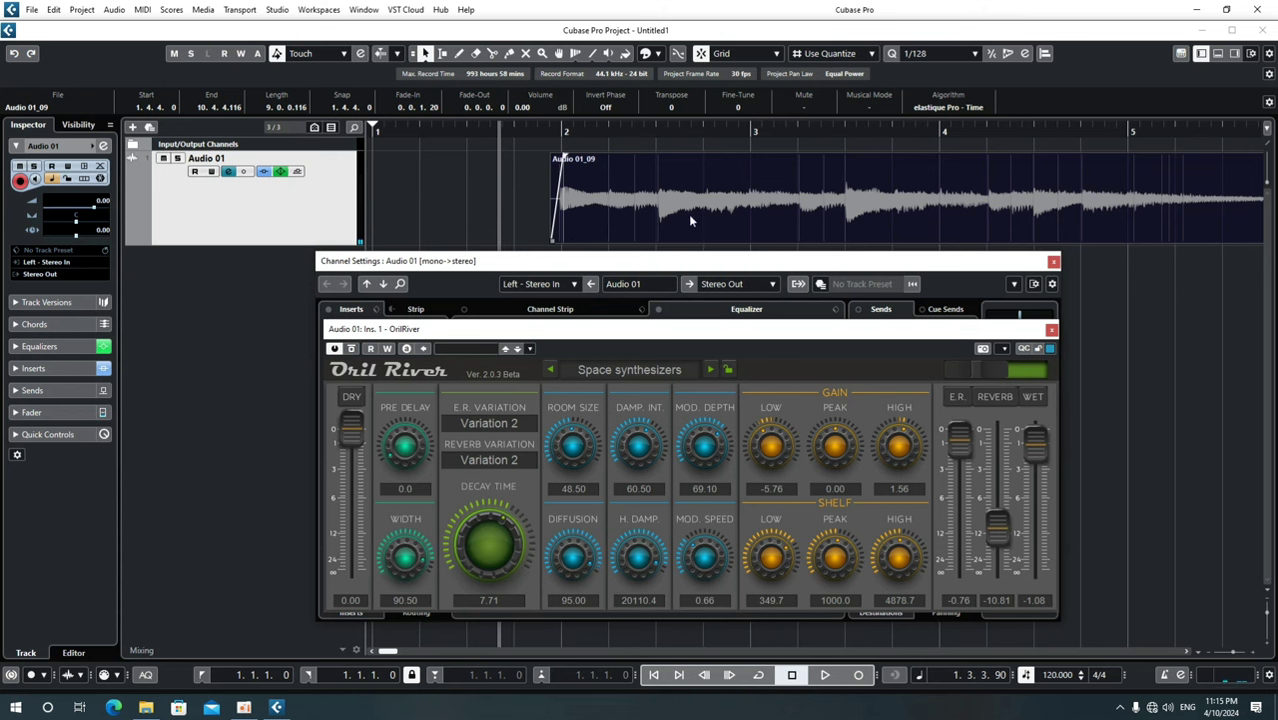
- Play the clip while lowering OrilRiver's wet level fully to minus infinity and bringing it back up to -1.29
left_click_drag(763, 342, 759, 418)
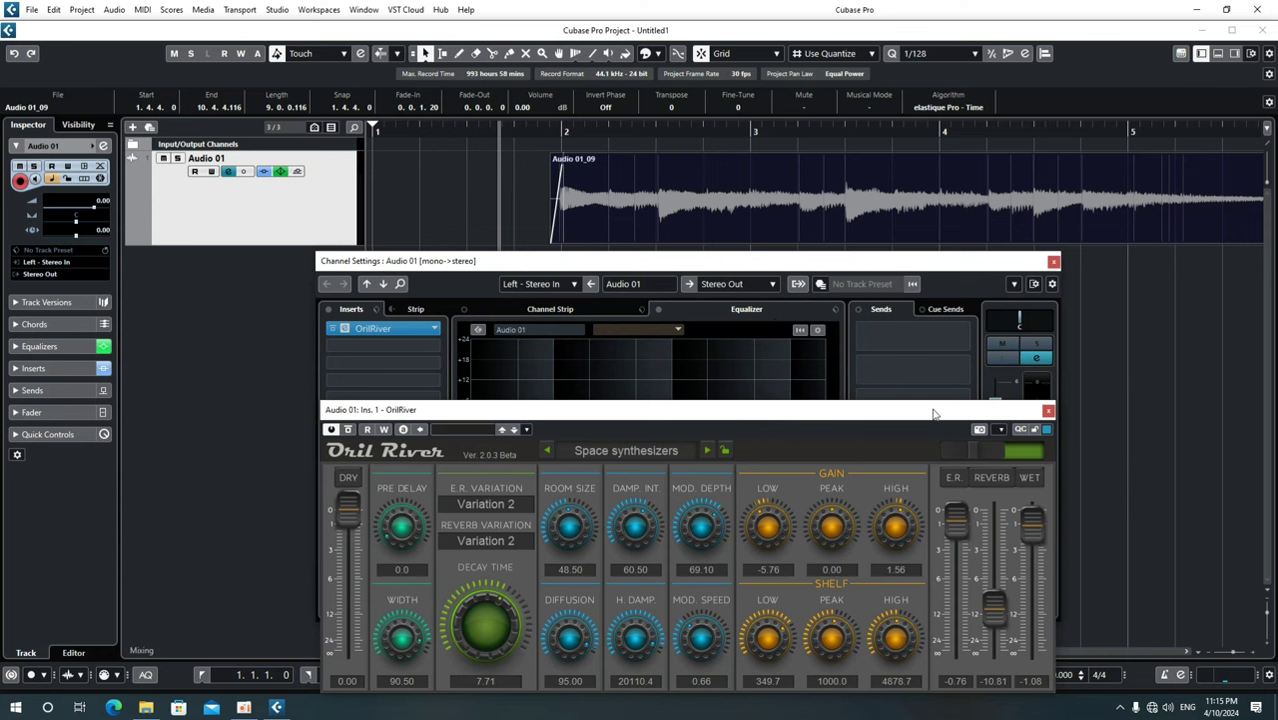
left_click_drag(933, 413, 930, 437)
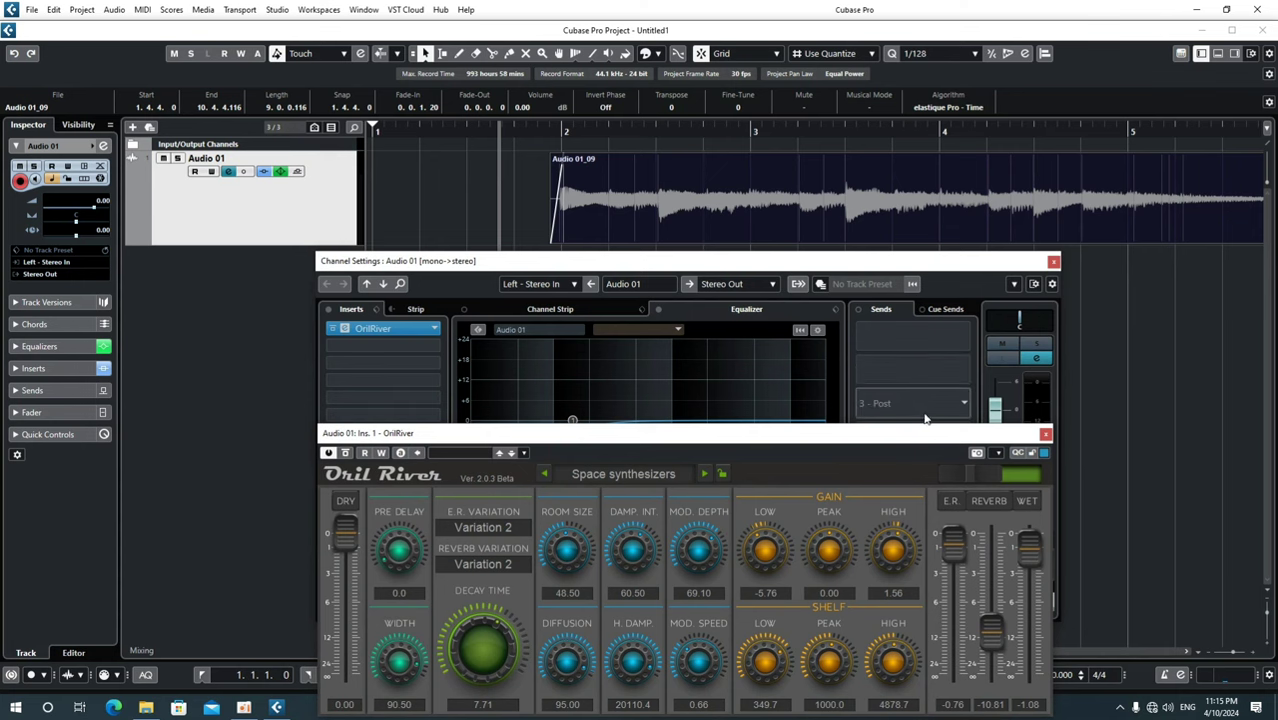
left_click_drag(922, 433, 890, 351)
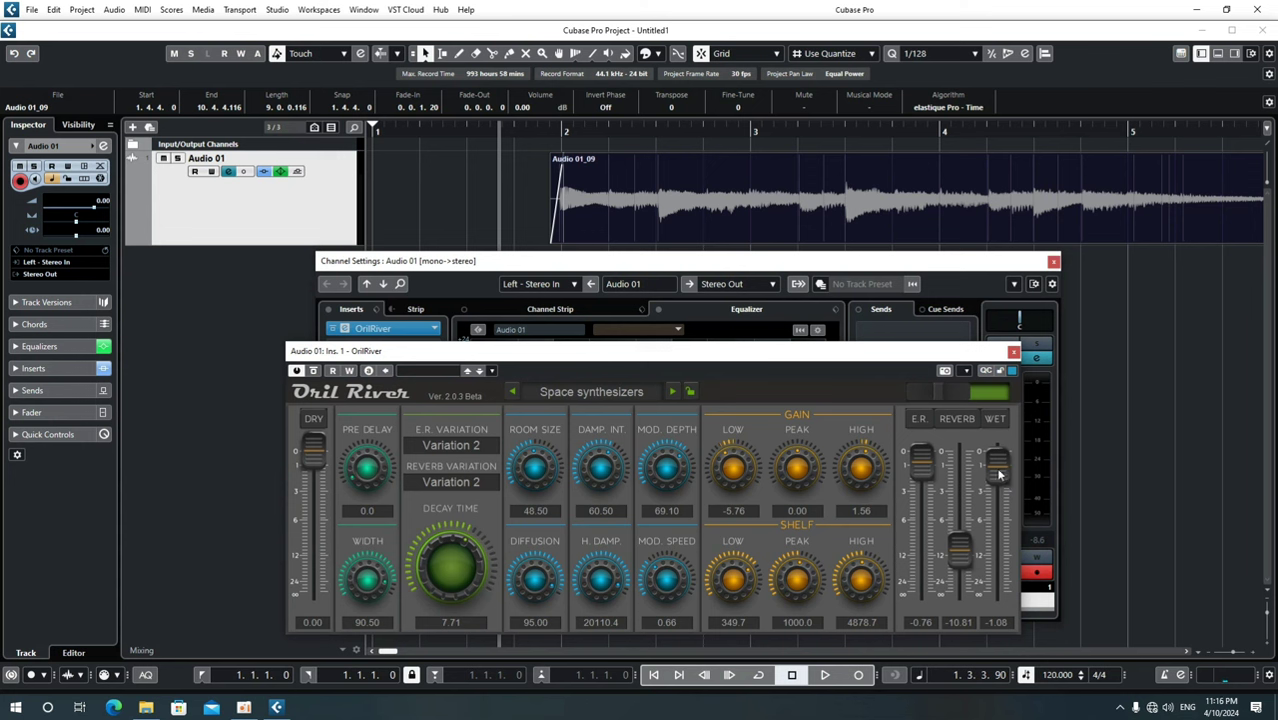
left_click_drag(1002, 476, 1012, 605)
key("space")
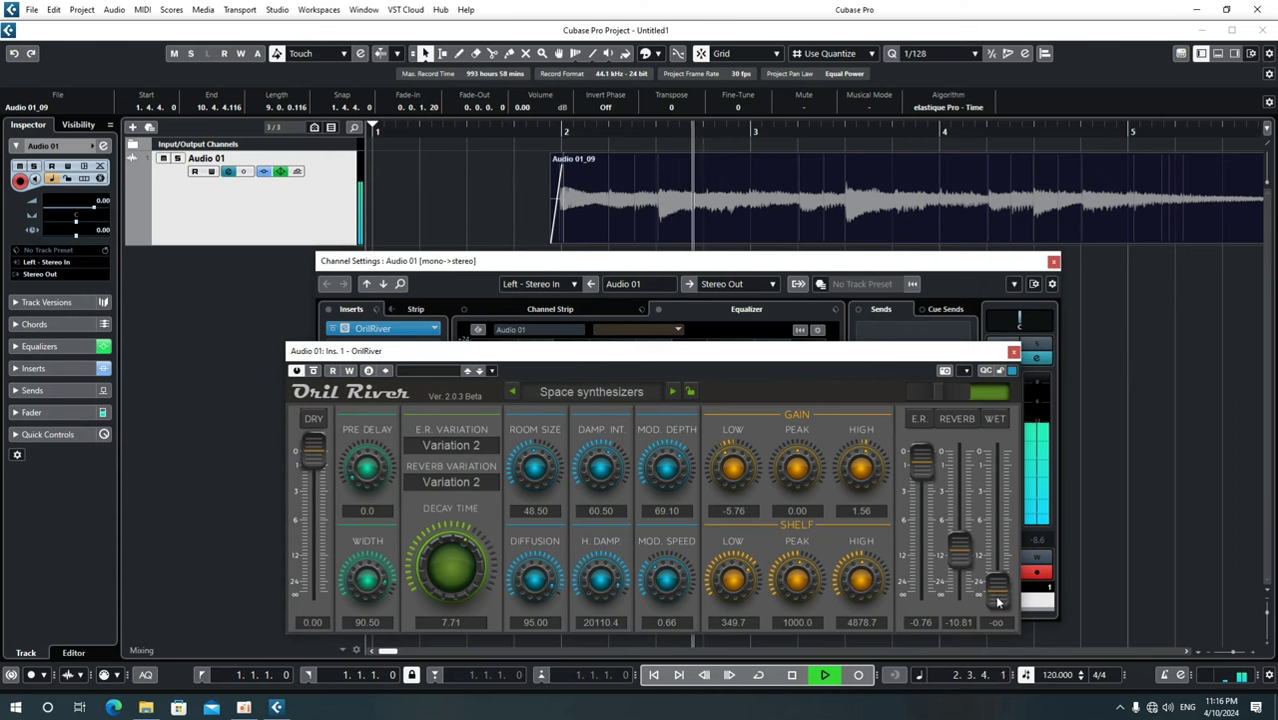
left_click_drag(1000, 600, 1002, 525)
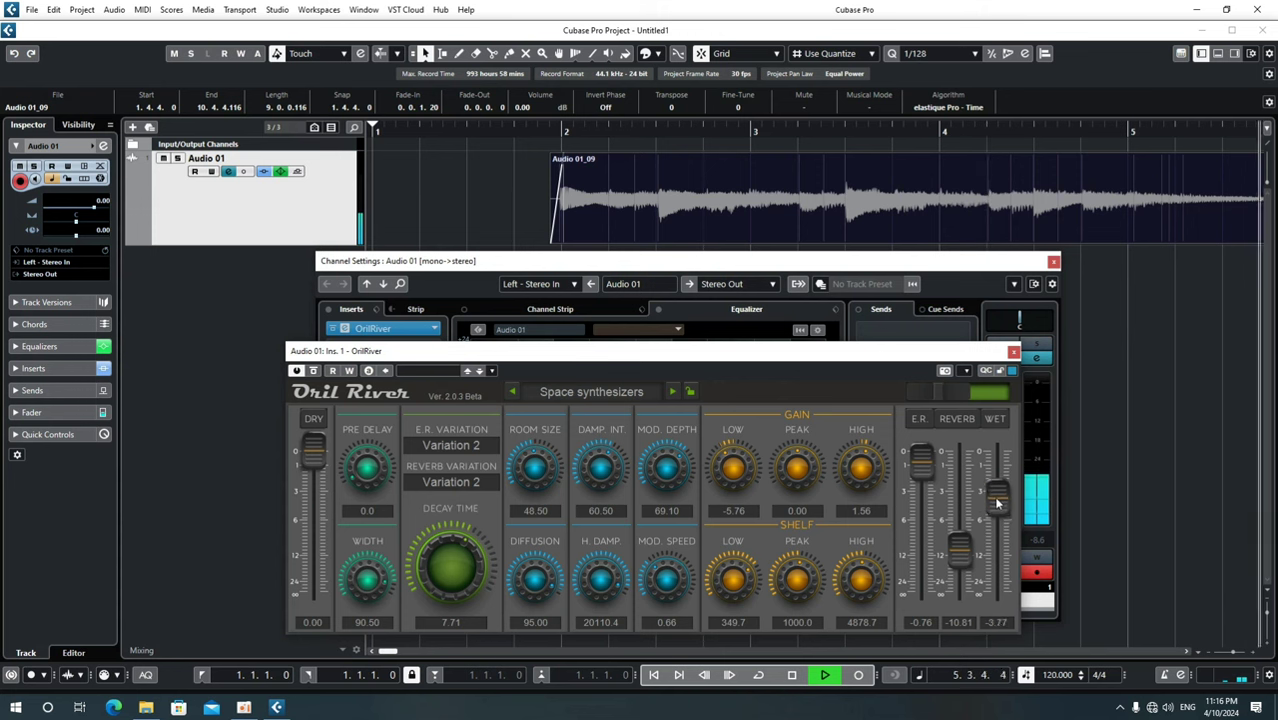
left_click_drag(1002, 525, 994, 474)
key("space")
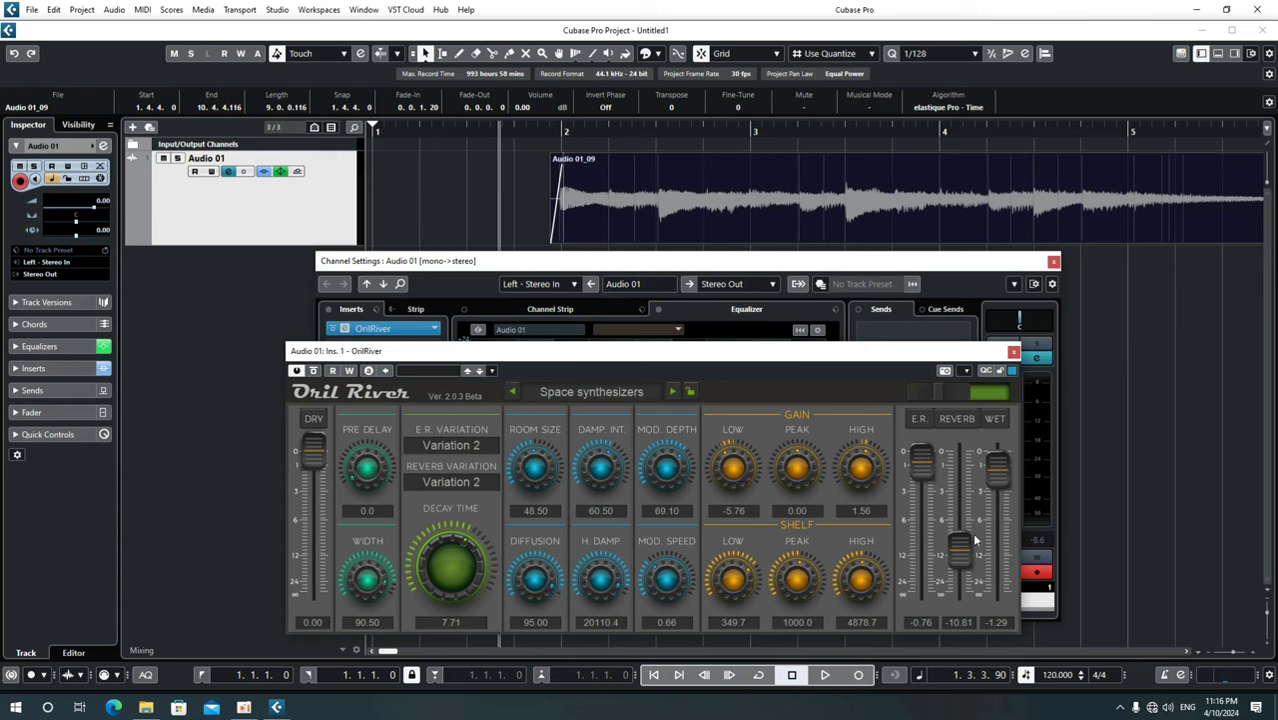
- Load the Guitar Room preset in OrilRiver and listen to the clip through it
left_click(581, 395)
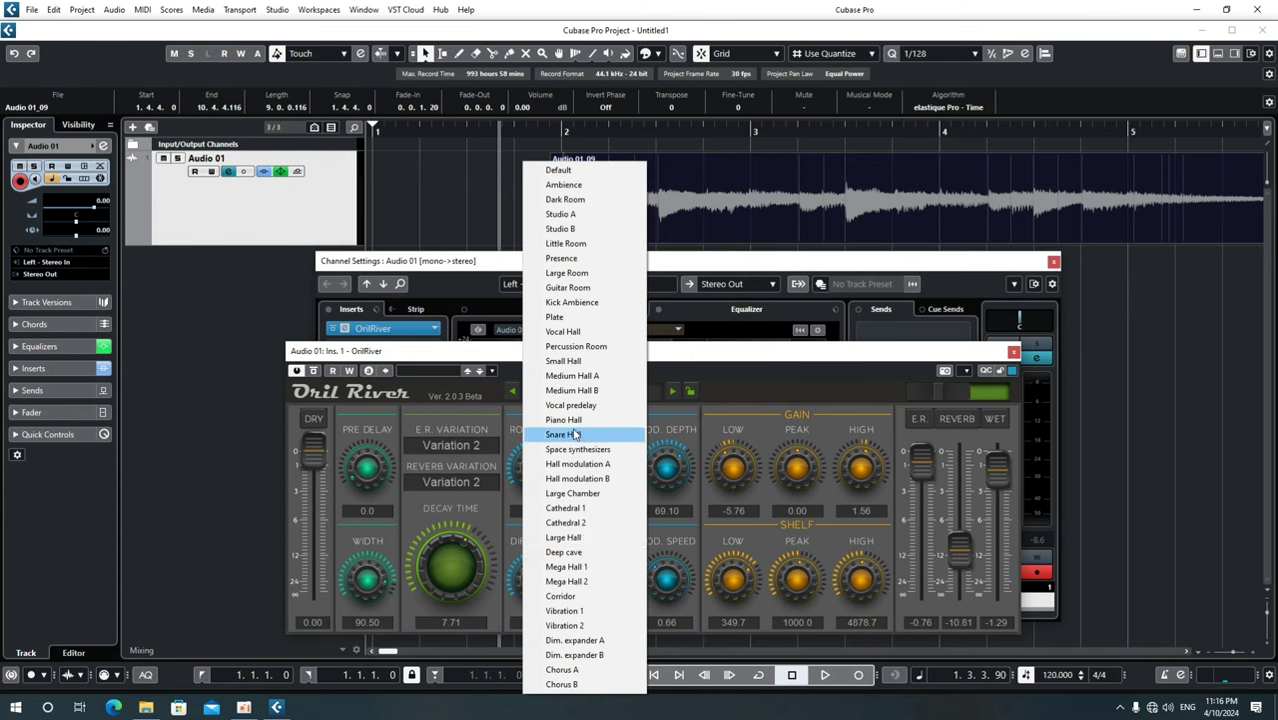
left_click(566, 288)
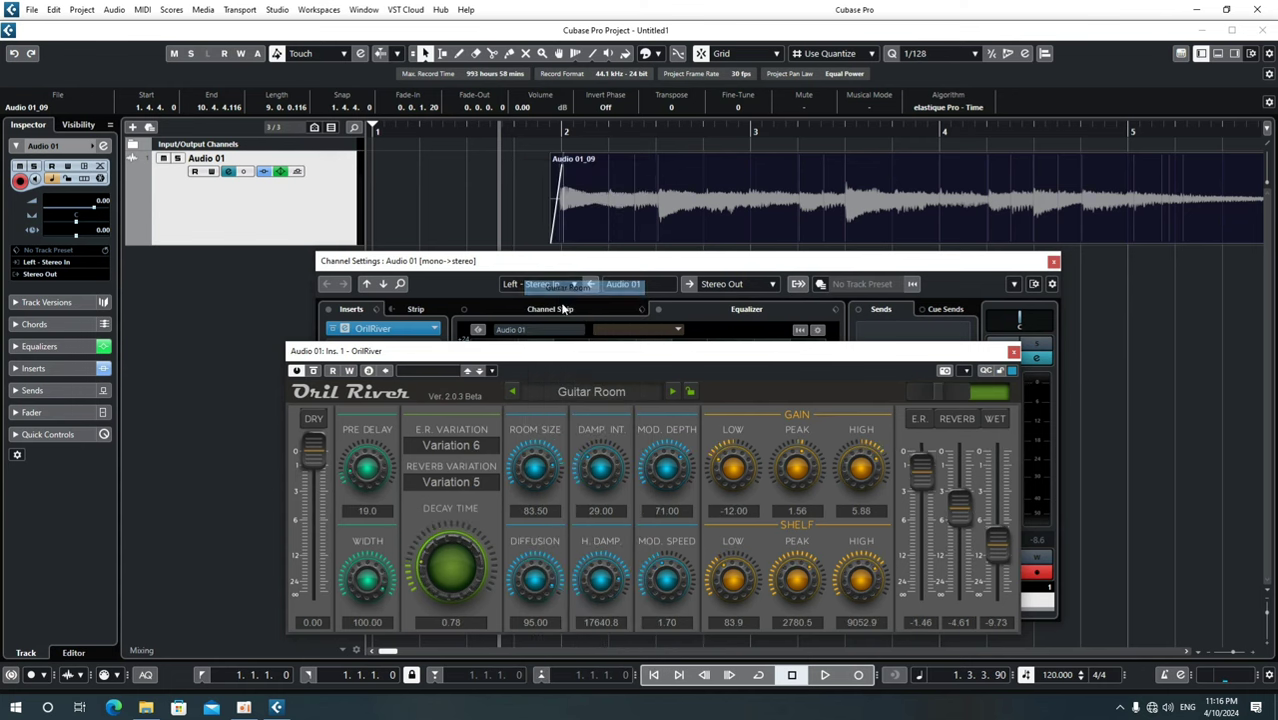
left_click_drag(854, 358, 884, 349)
key("space")
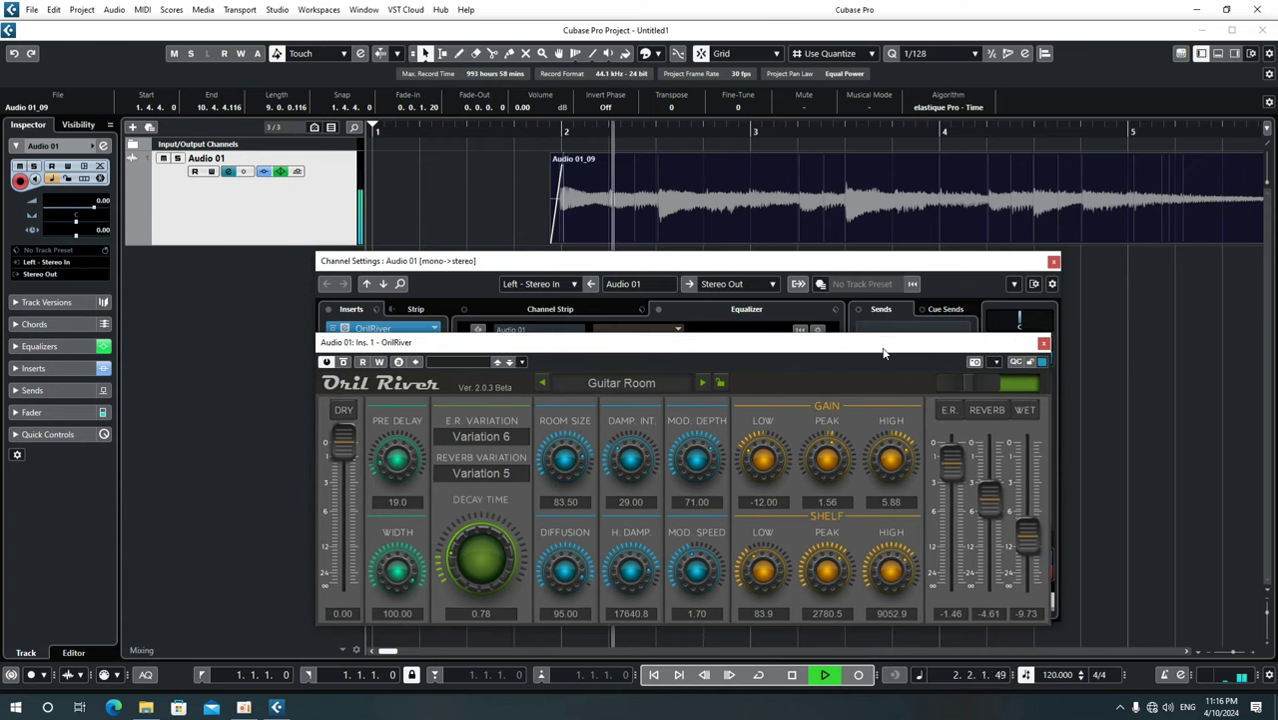
key("space")
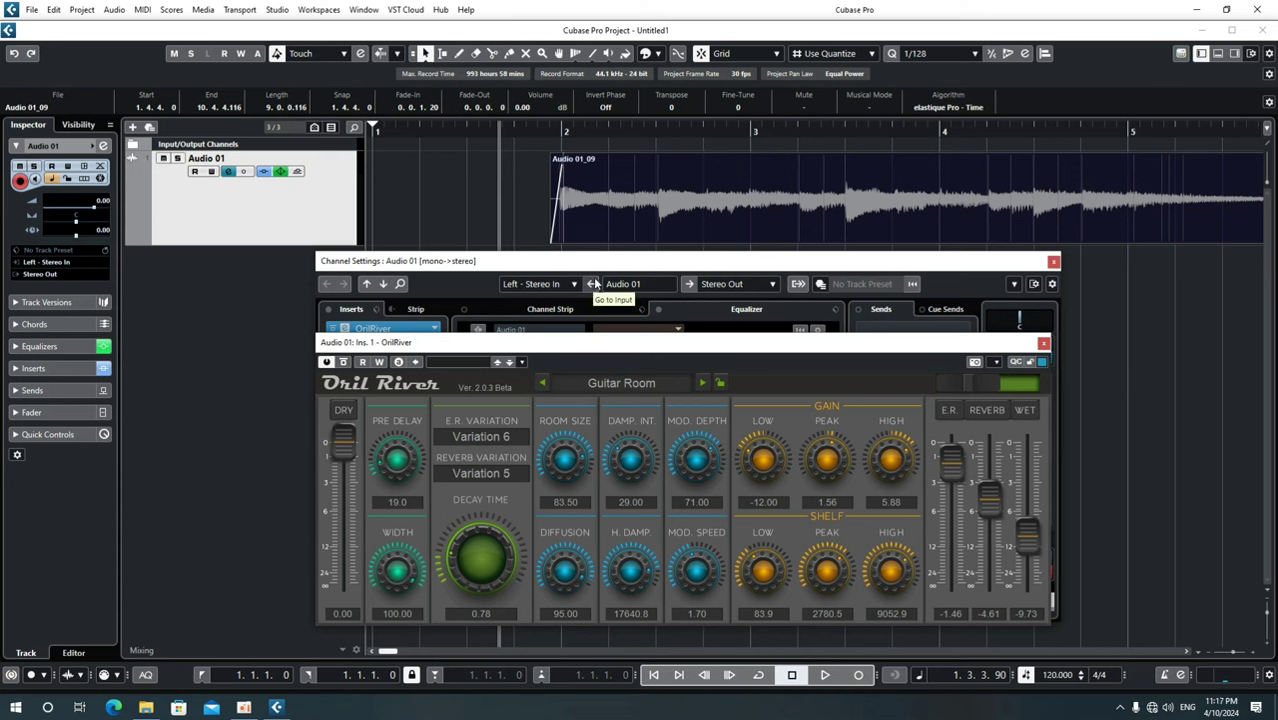
- Play the clip from 2.1.1.60 with the Guitar Room reverb and compare it with the OrilRiver insert bypassed
left_click(566, 131)
key("space")
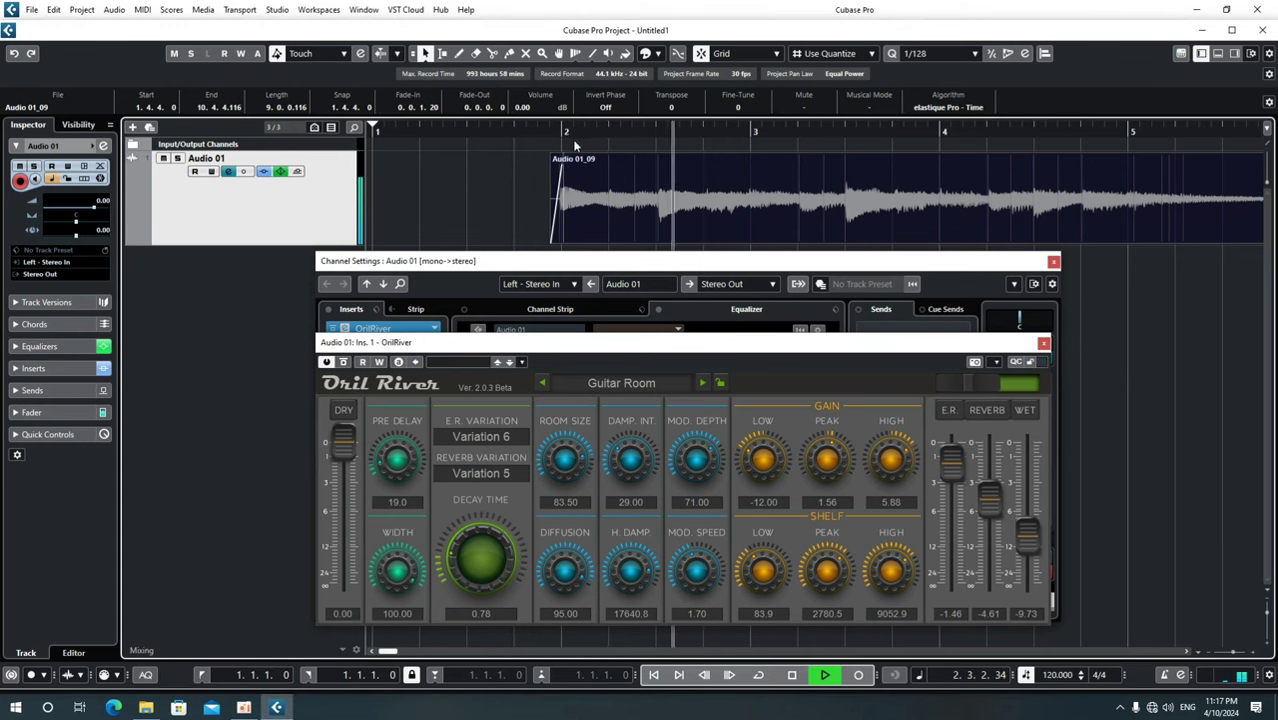
key("space")
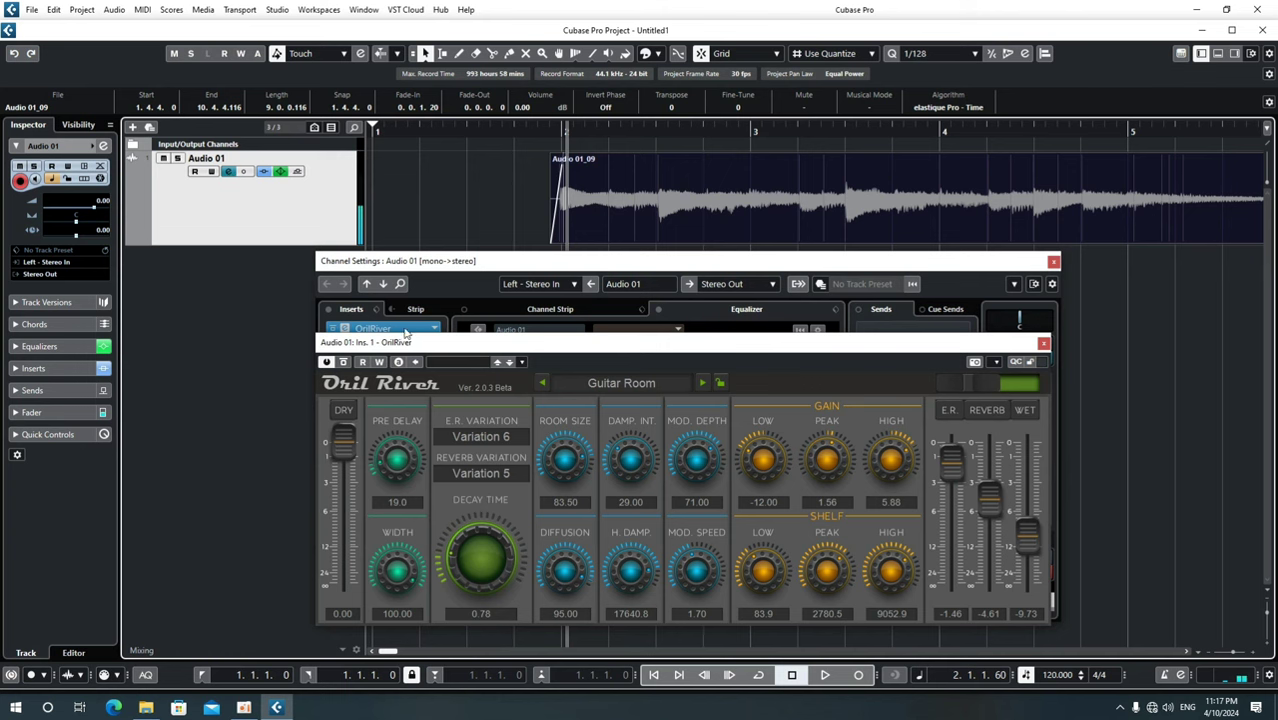
left_click(334, 330)
key("space")
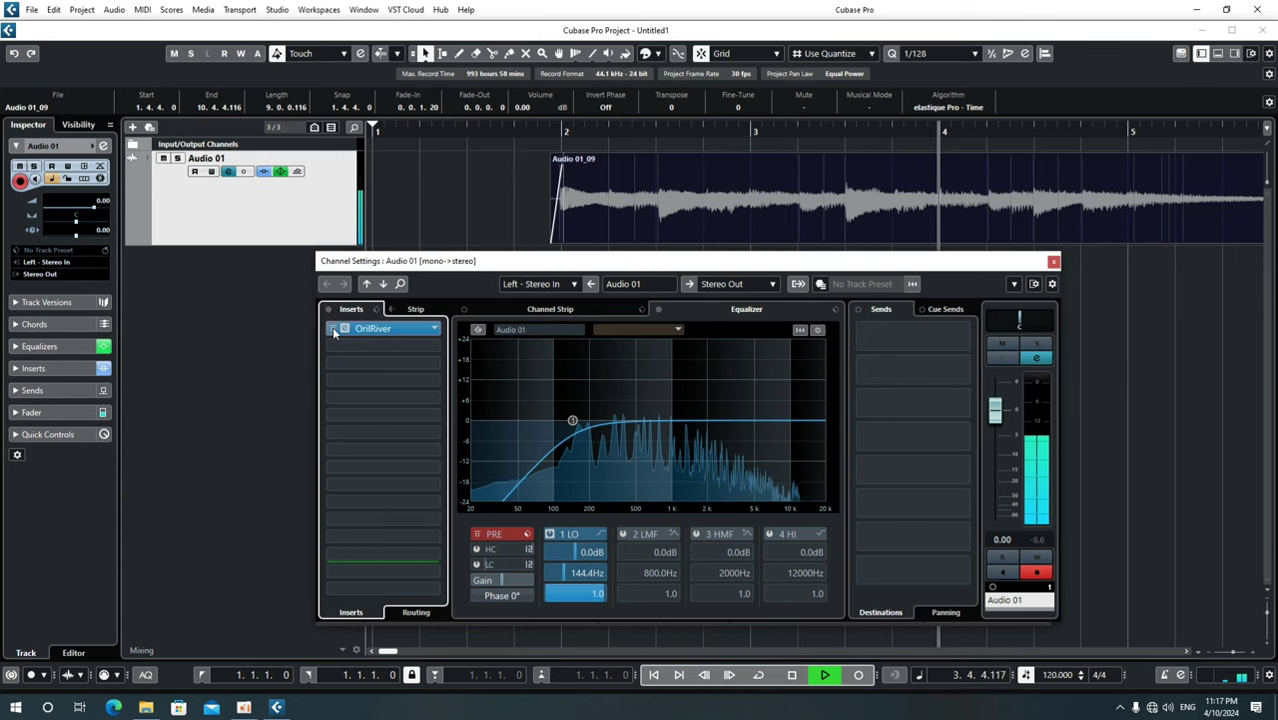
key("space")
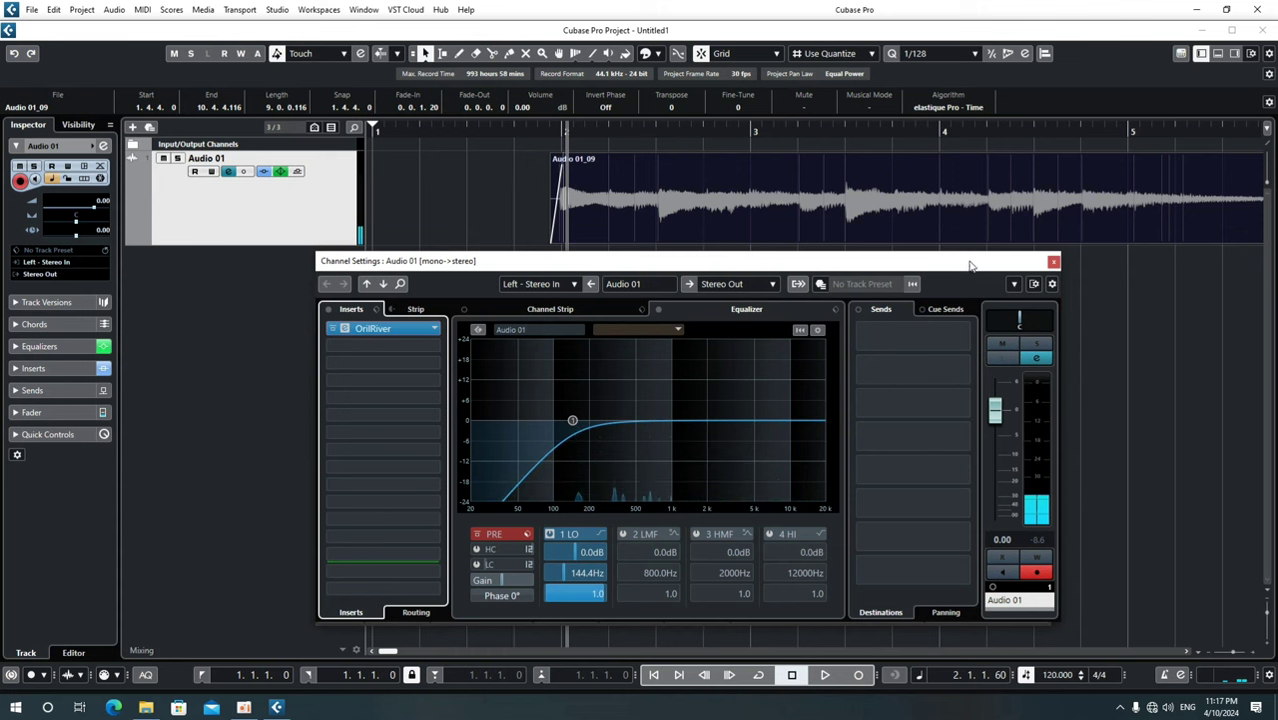
- Close the Audio 01 channel settings and place the OrilRiver window just below the clip
left_click_drag(973, 264, 945, 258)
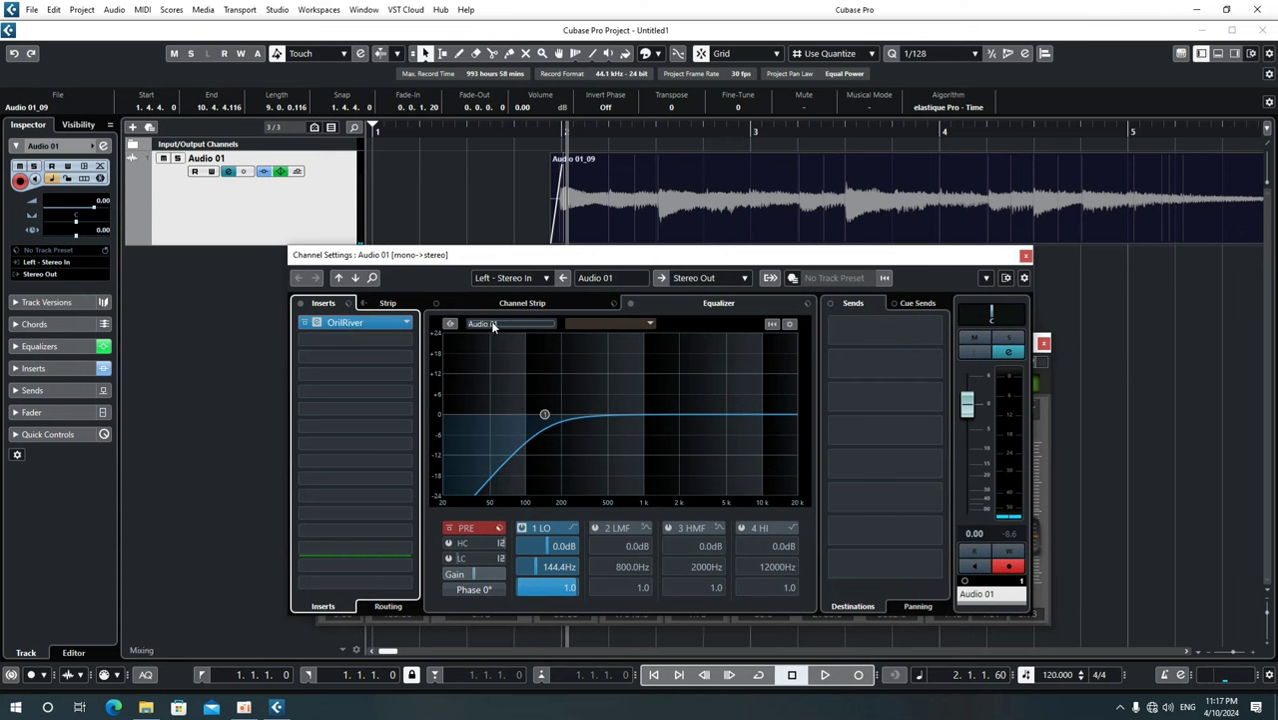
left_click_drag(951, 263, 926, 297)
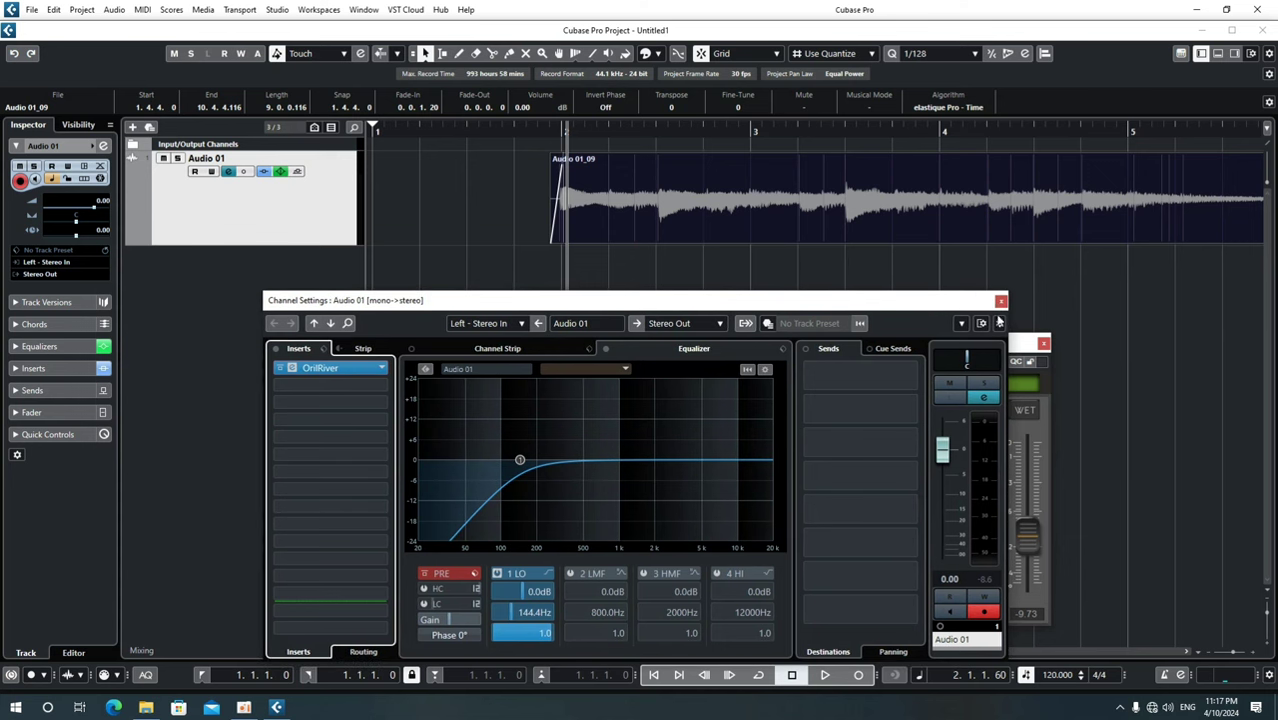
left_click(1001, 290)
left_click_drag(944, 347, 961, 277)
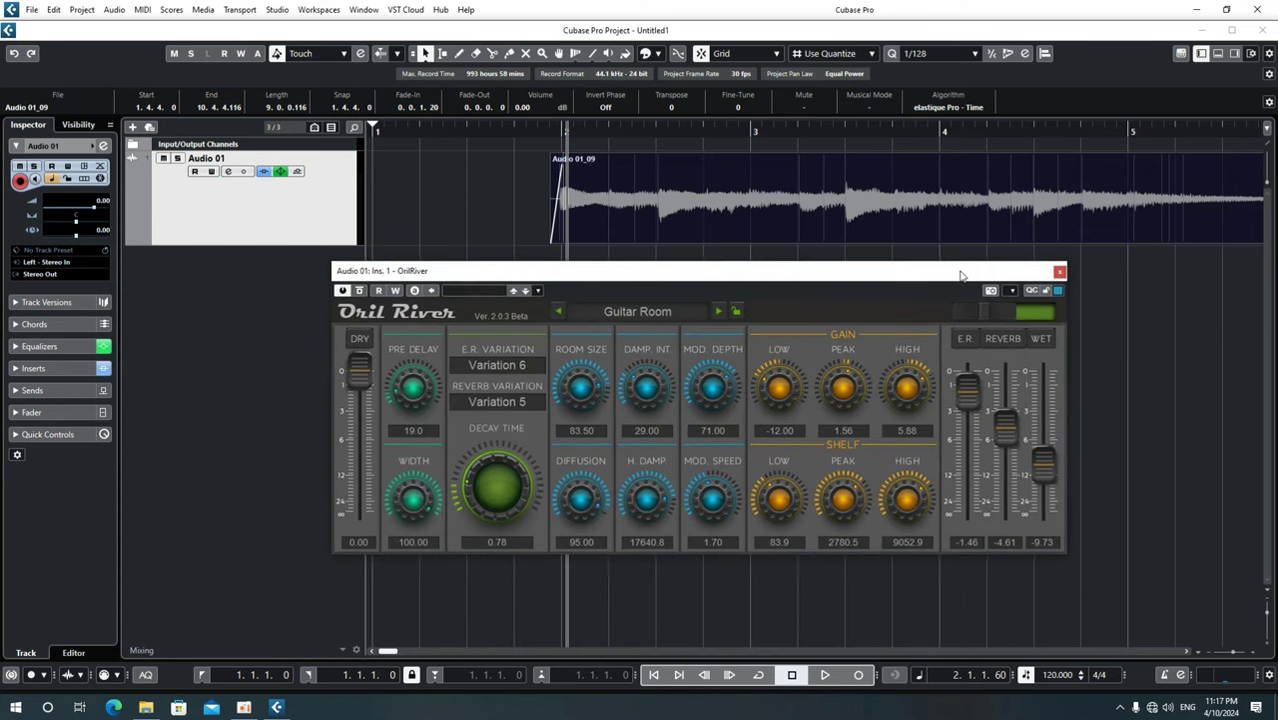